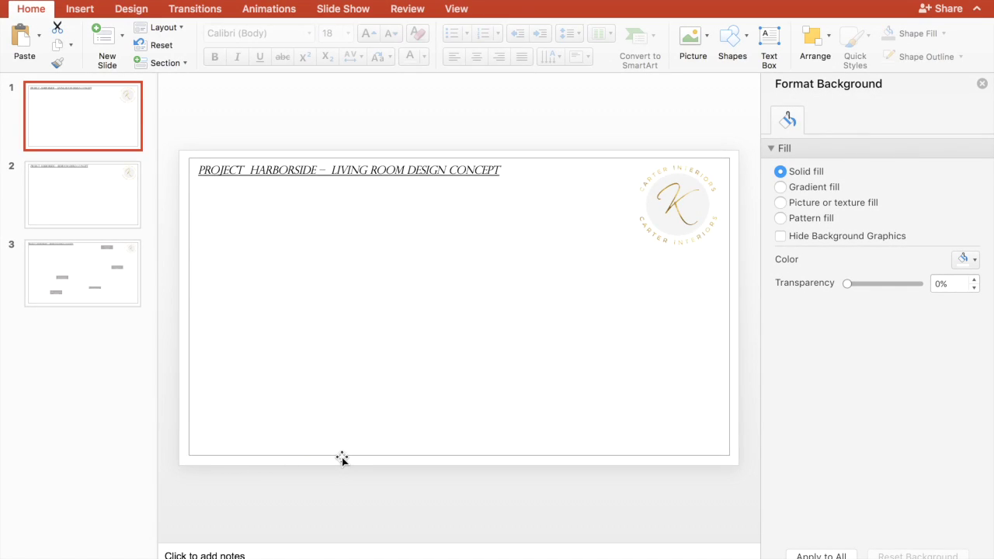
Step: Draw a horizontal line about 10.13" long near the slide's lower border and a shorter vertical line near its left border
mouse_move(342, 456)
mouse_down()
mouse_move(344, 377)
mouse_move(344, 453)
mouse_up()
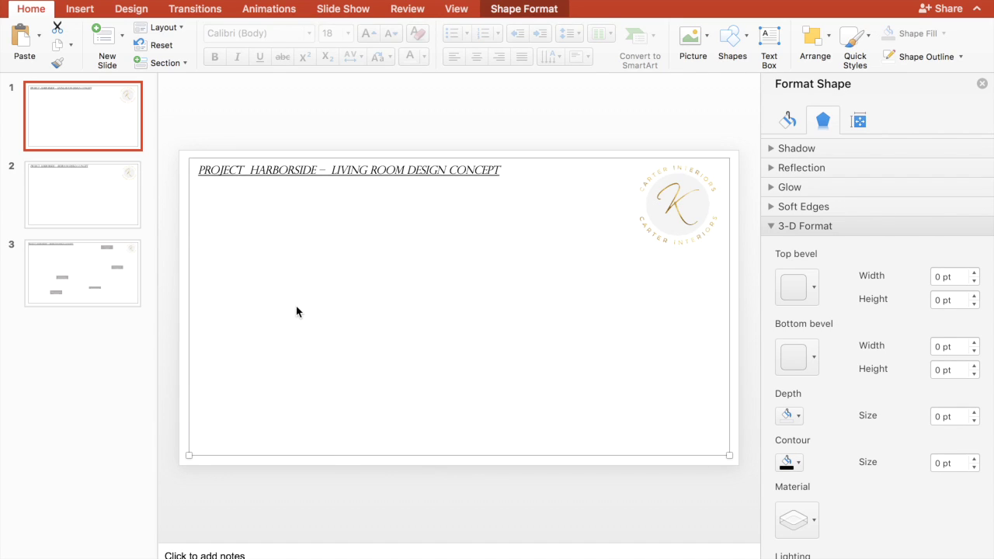
click(87, 11)
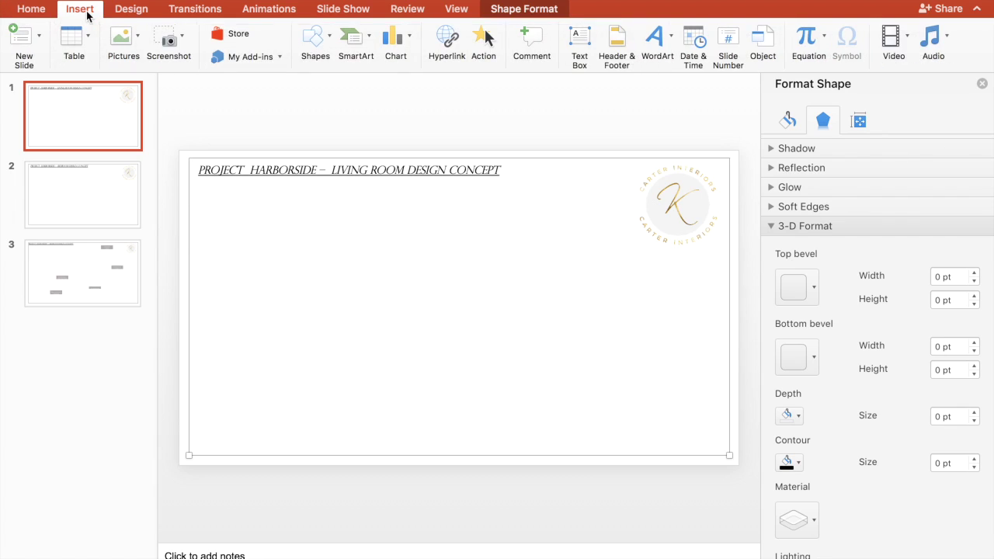
click(320, 48)
click(336, 81)
mouse_move(209, 432)
mouse_down()
mouse_move(584, 414)
mouse_move(633, 432)
mouse_up()
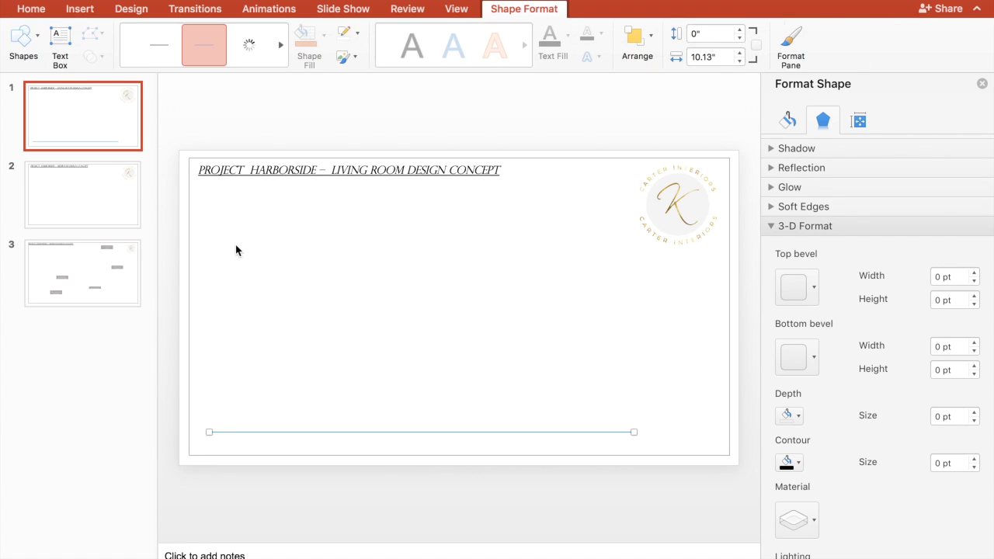
drag(212, 210, 212, 308)
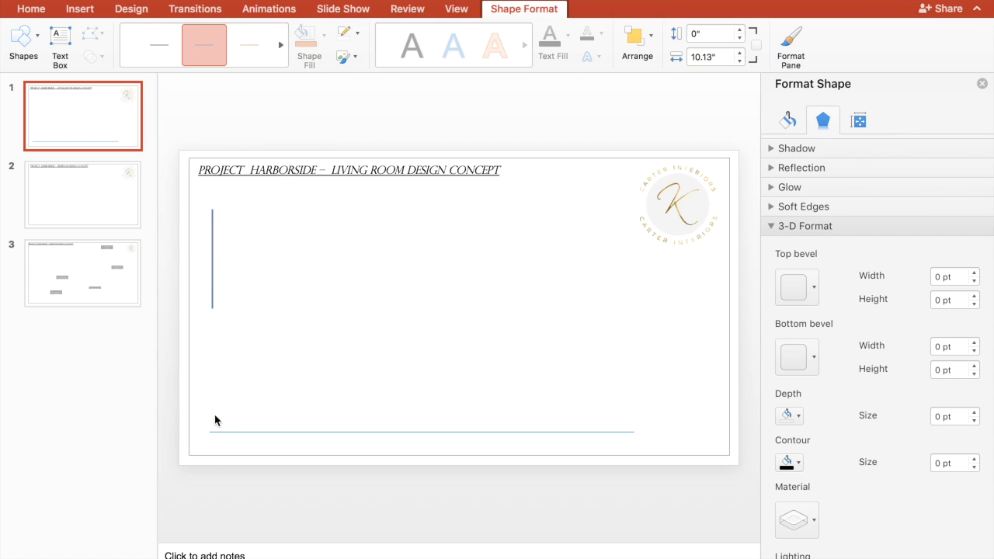
Step: Delete both drawn lines from slide 1 and close the background formatting pane
key(BackSpace)
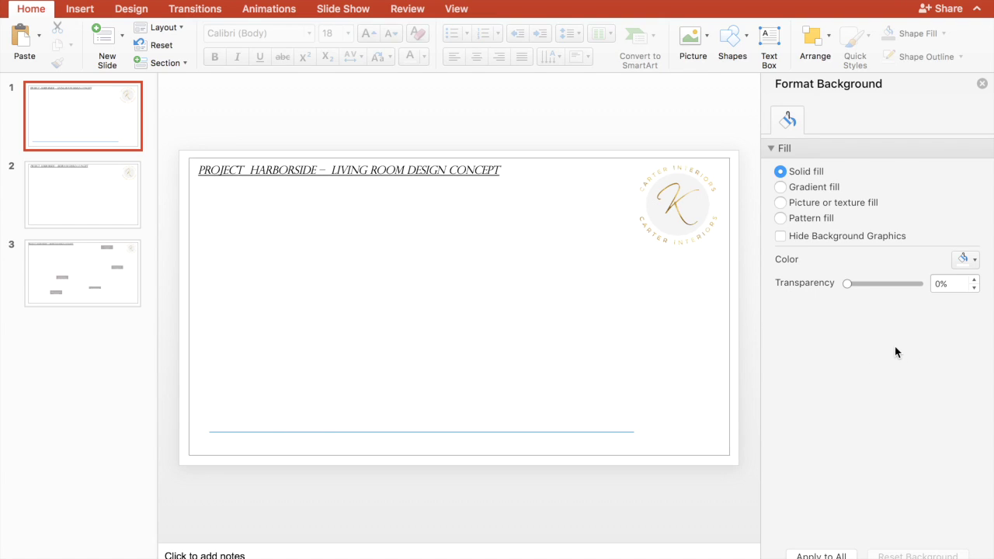
click(621, 431)
key(Delete)
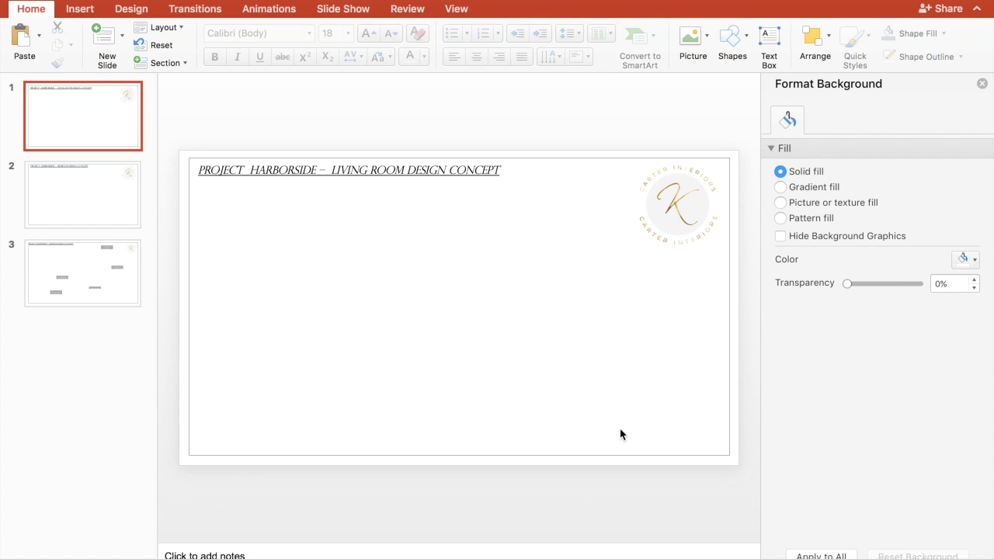
click(982, 83)
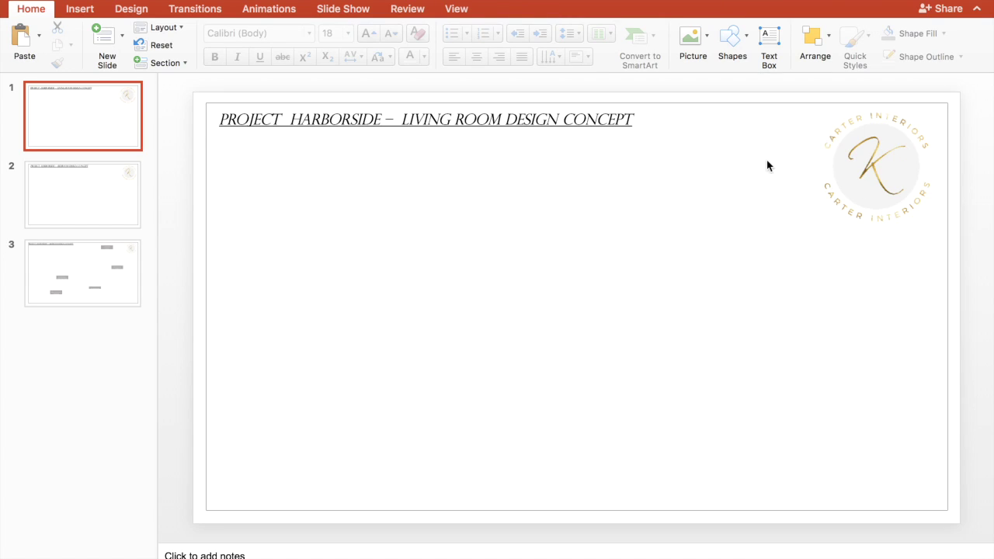
Step: Replace the Carter Interiors logo on slide 1 with Picture1.png inserted from the Logo folder
click(893, 174)
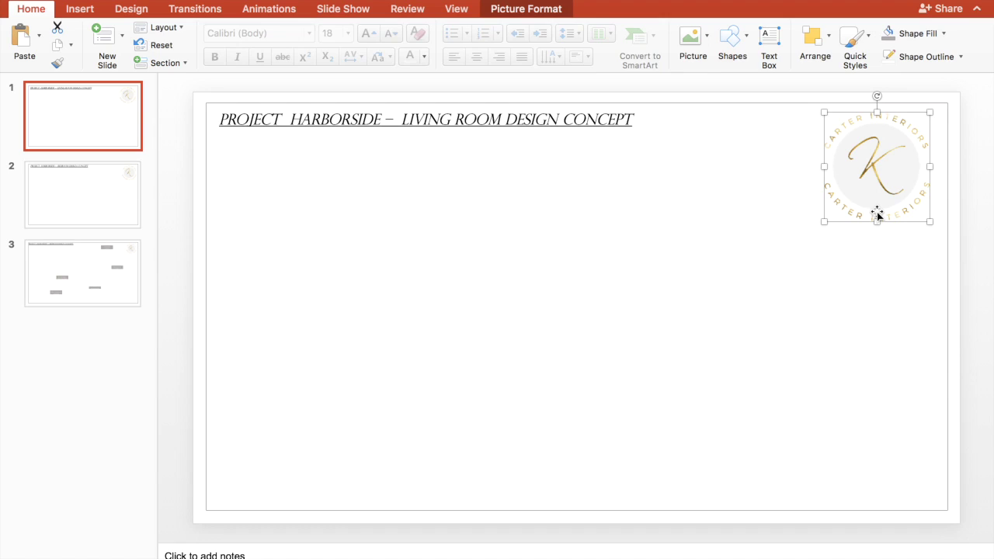
key(Delete)
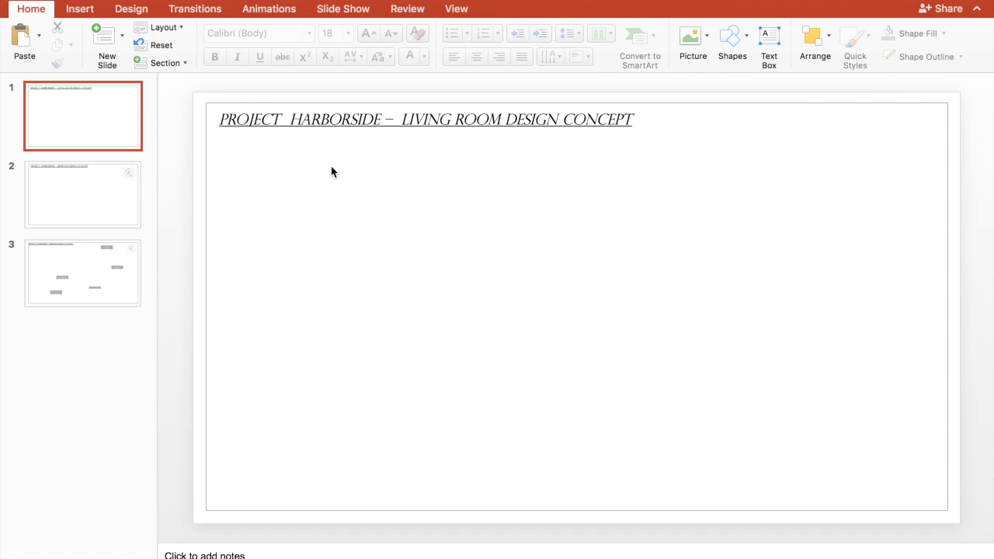
click(80, 9)
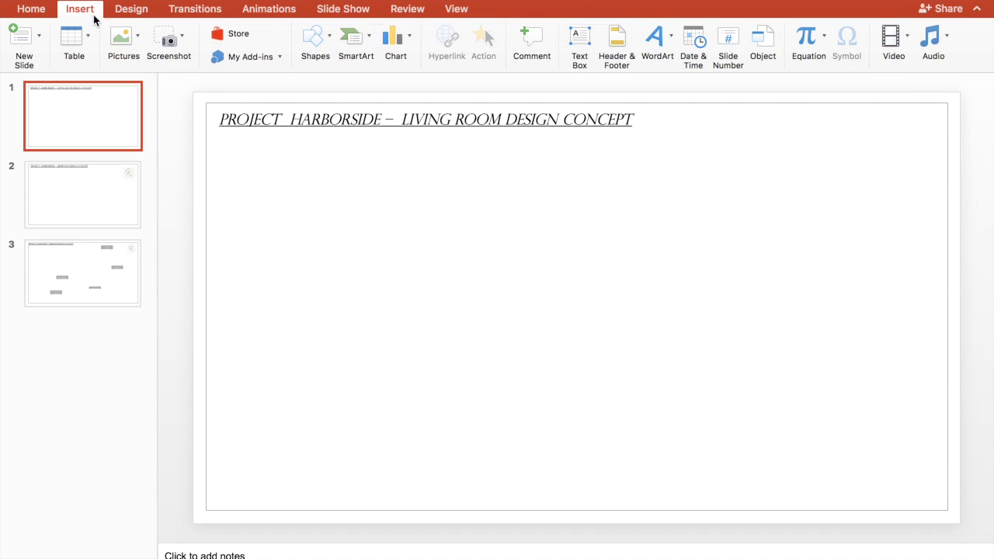
click(139, 48)
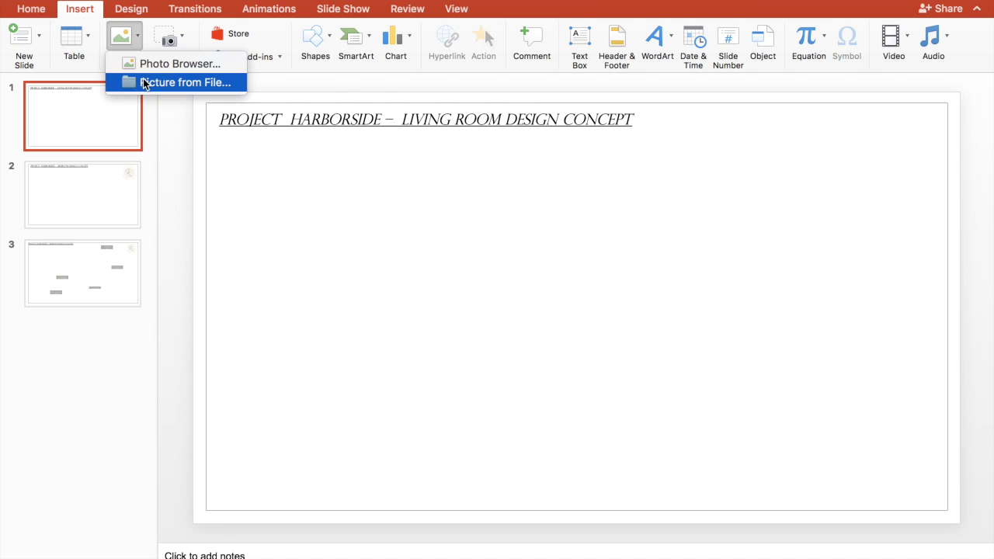
click(142, 81)
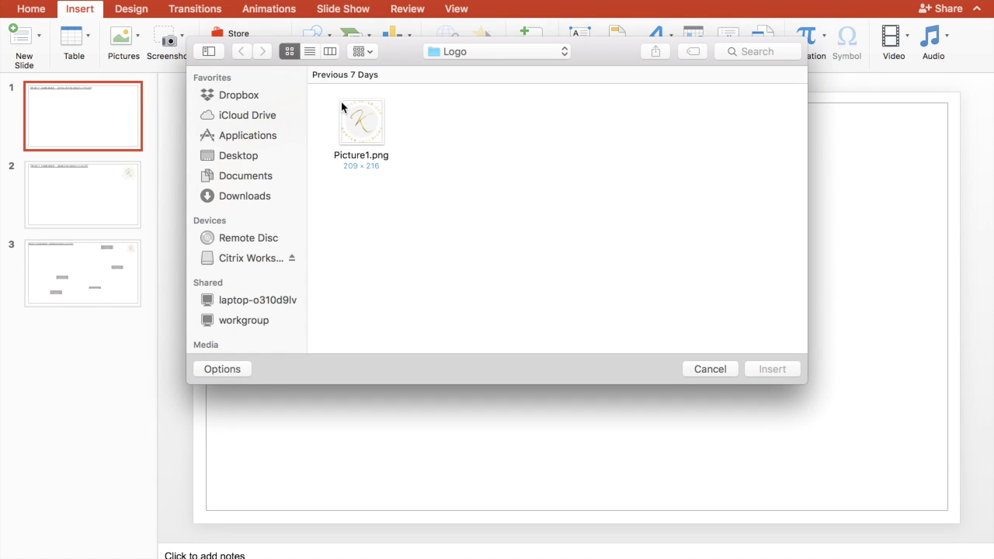
click(371, 117)
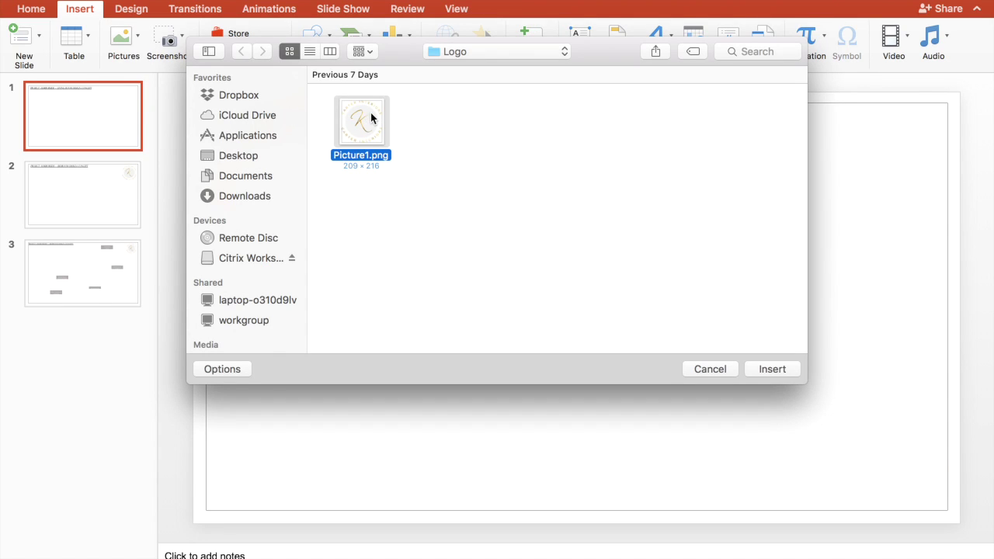
click(783, 370)
Step: Move the inserted logo into the upper-right corner of the slide's frame and enlarge it proportionally
drag(575, 297, 893, 140)
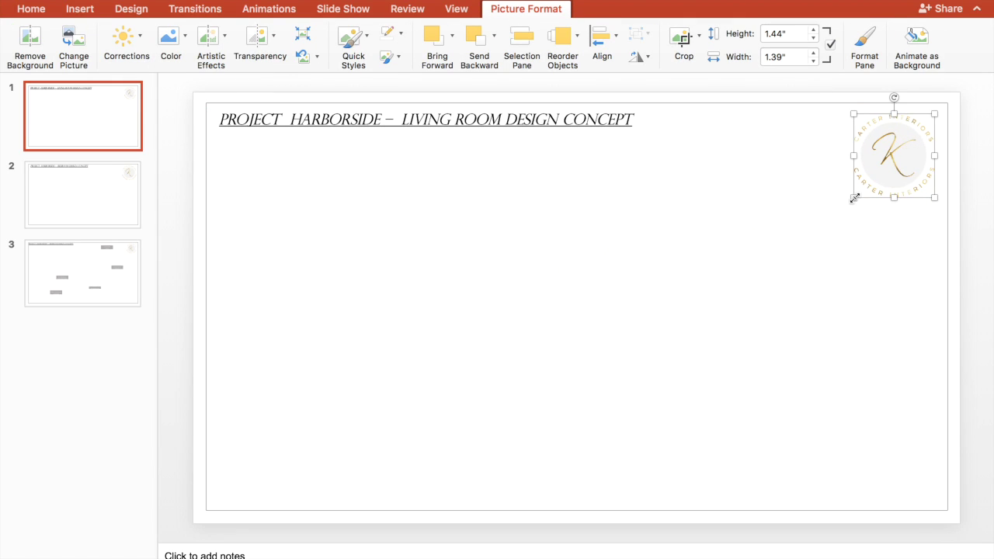
drag(853, 199, 825, 223)
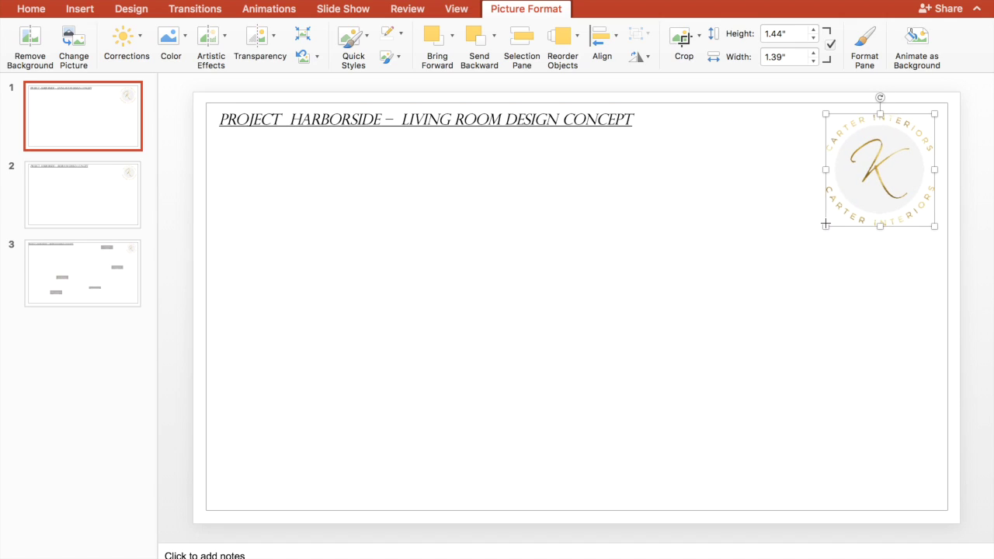
click(520, 231)
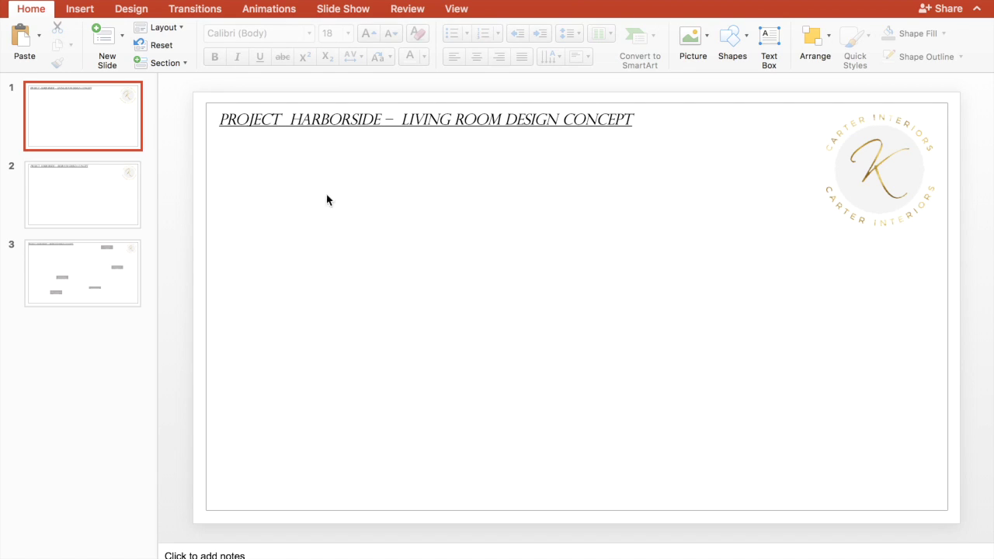
Step: Add a wide text box below the slide title containing "Project Harborside"
click(78, 10)
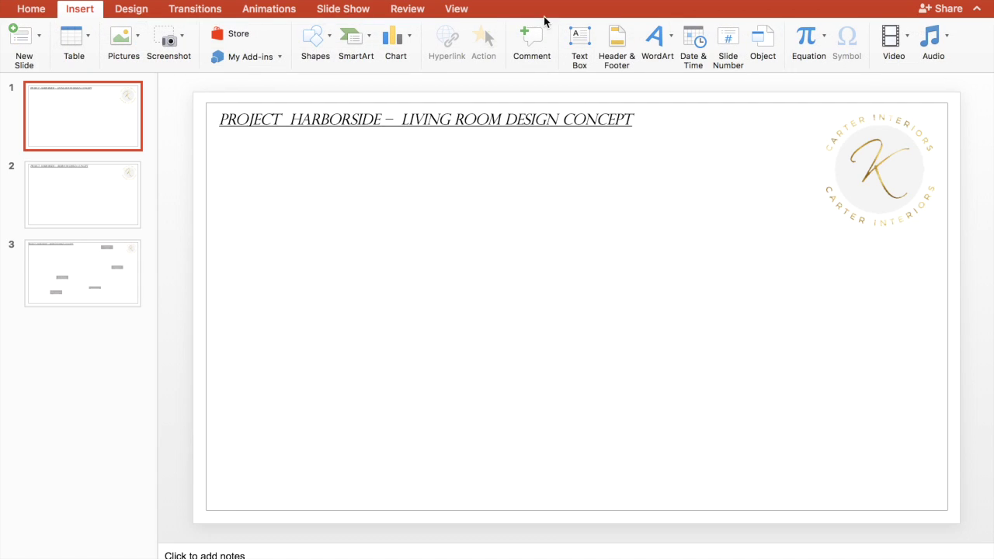
click(578, 43)
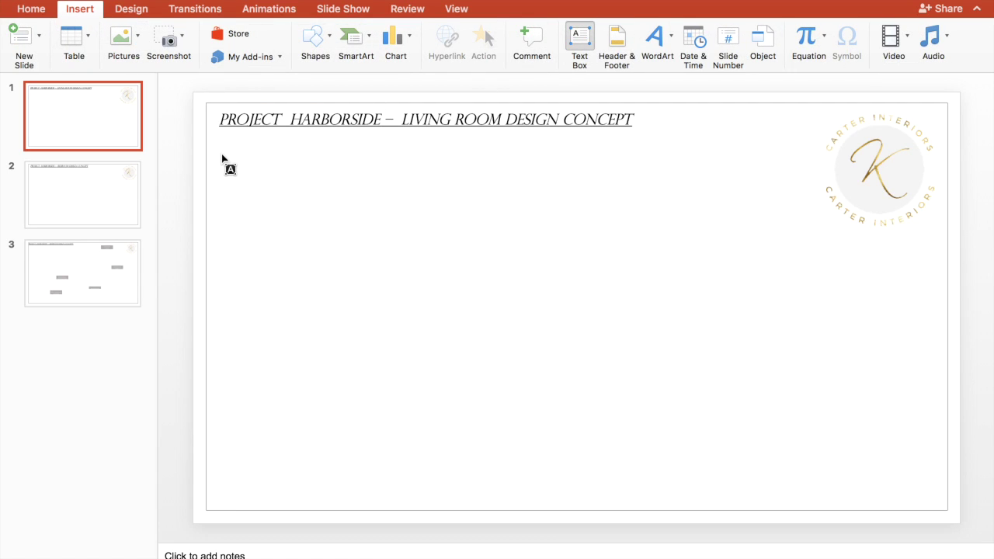
drag(224, 151, 639, 187)
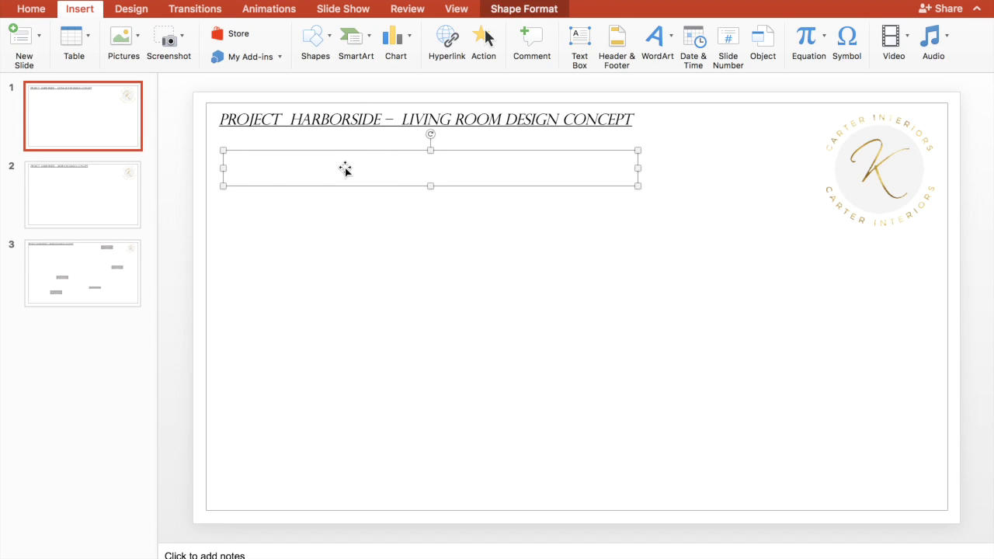
text(Pro)
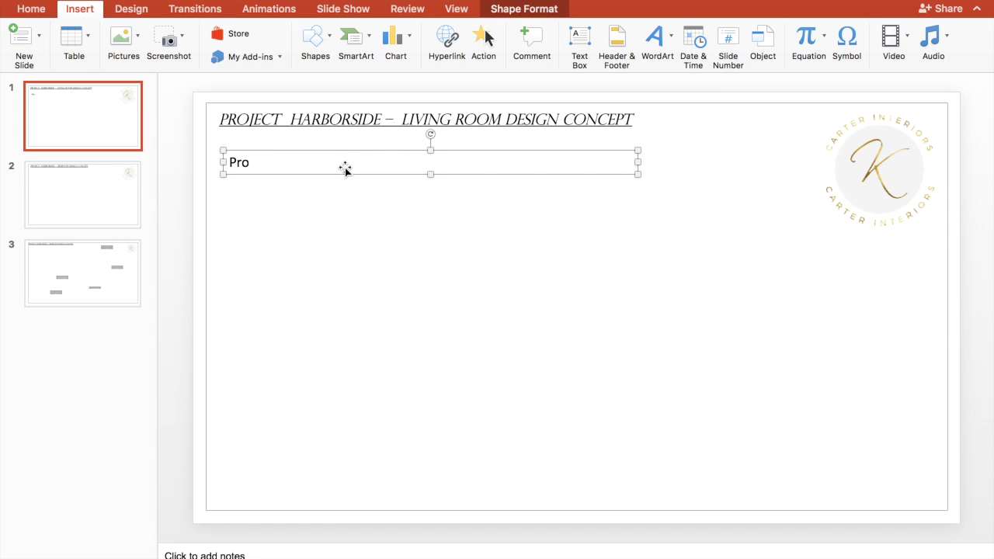
text(ject Harborside)
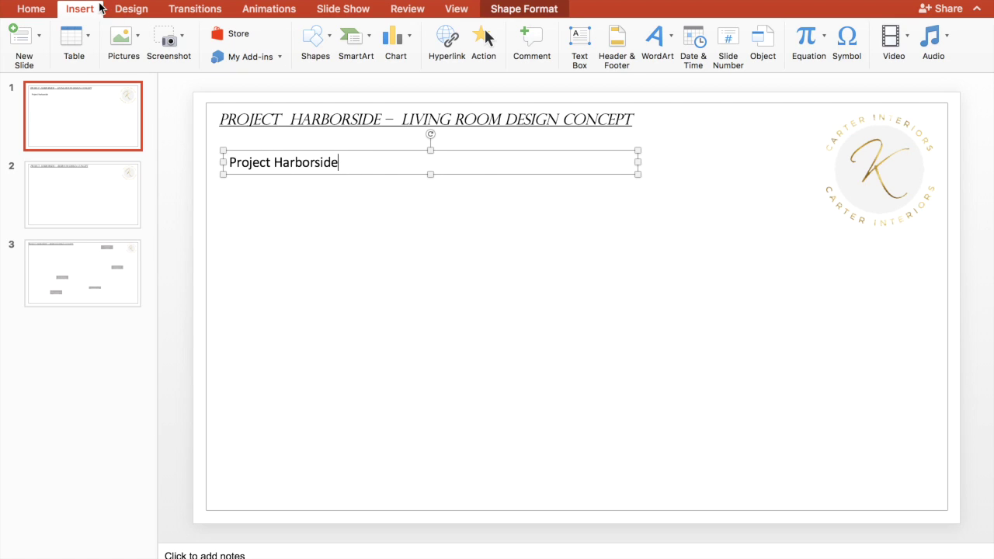
Step: Underline the "Project Harborside" text in the new text box
click(36, 10)
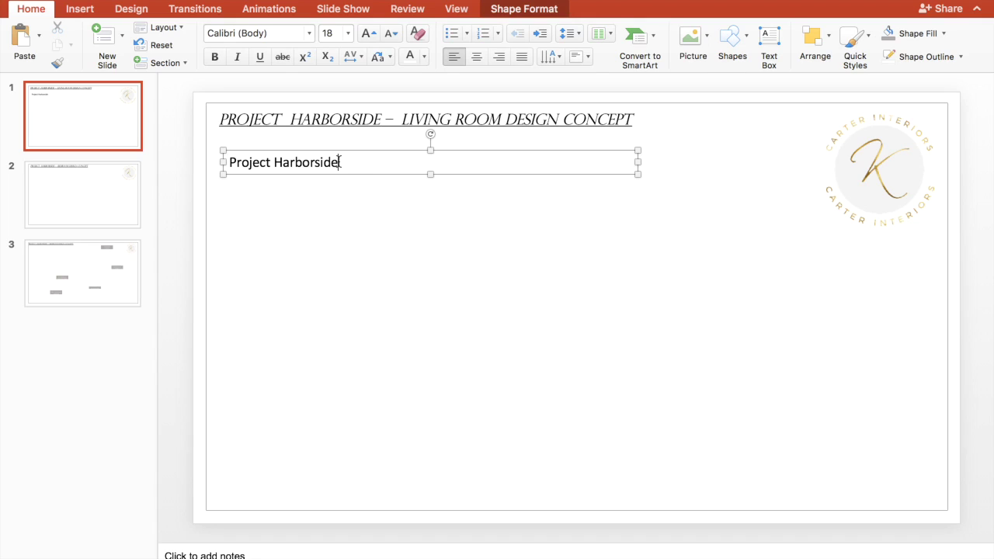
drag(340, 162, 229, 162)
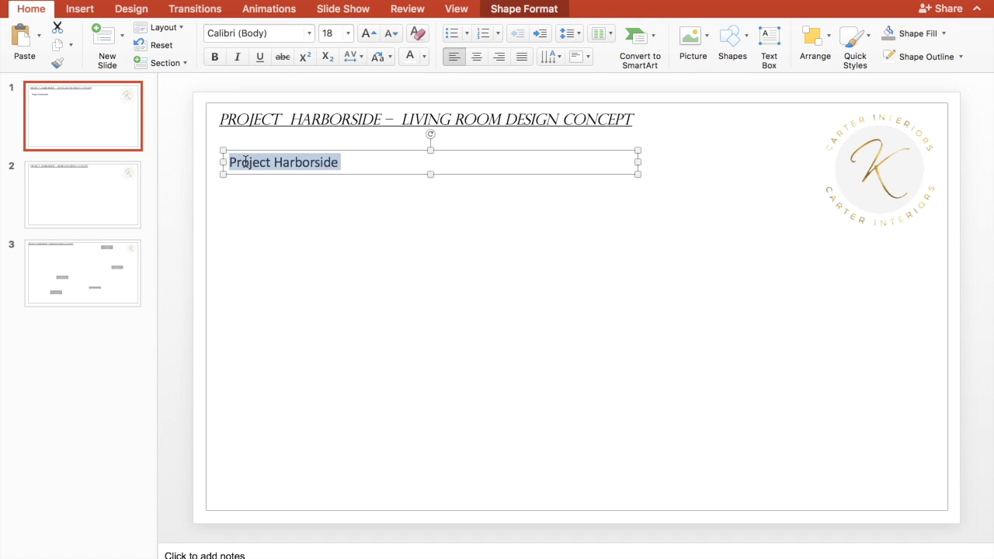
click(261, 59)
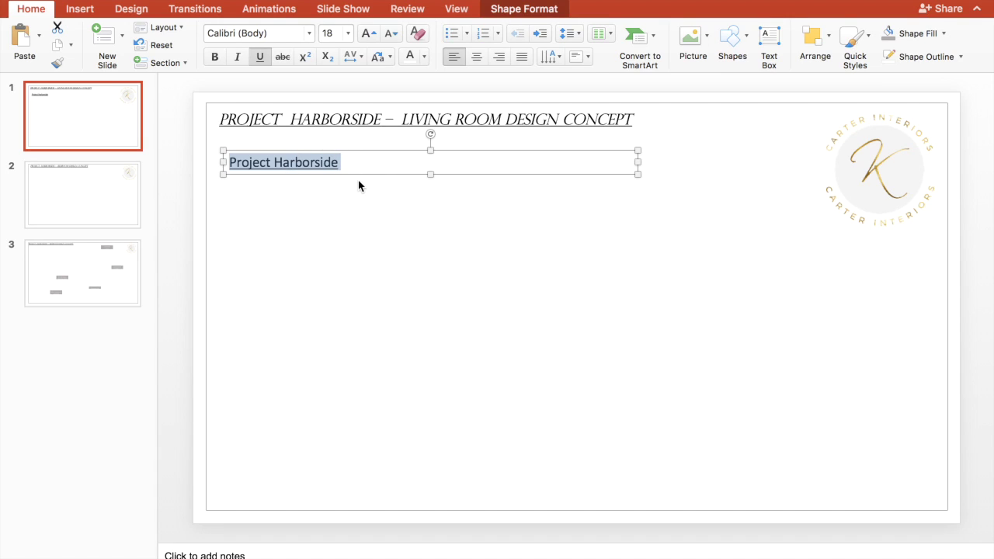
Step: Delete the extra text box, view the bedroom concept slide, and return to the living room concept slide
key(BackSpace)
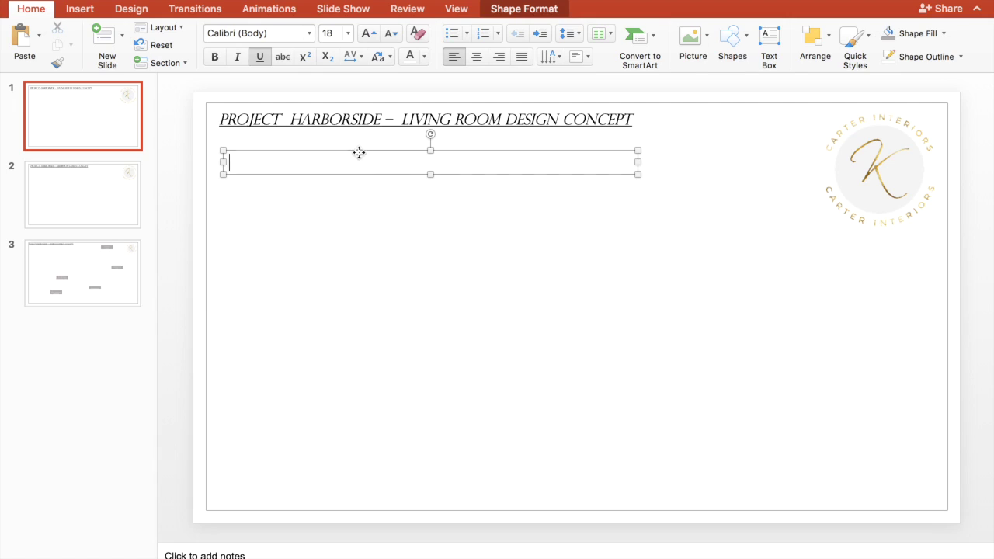
click(359, 152)
key(BackSpace)
click(116, 200)
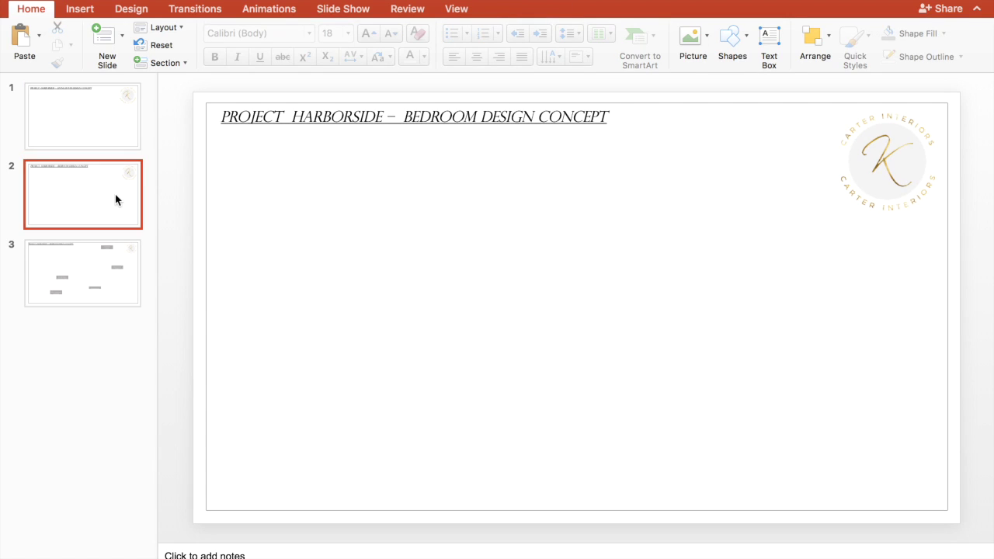
click(109, 118)
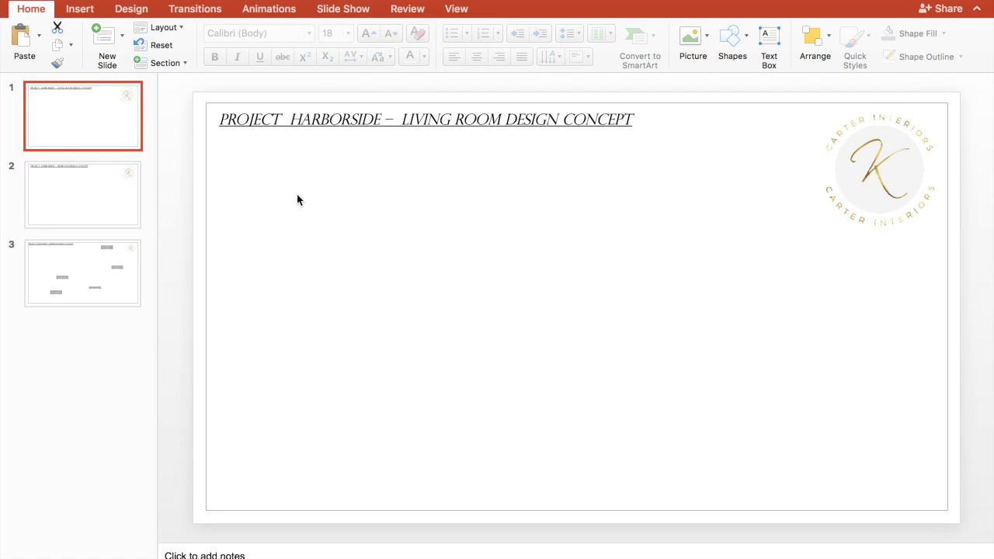
Step: Copy the main Reichenbach Area Rug image from the Wayfair page in the browser and paste it onto slide 1 in PowerPoint
key(ctrl+Right)
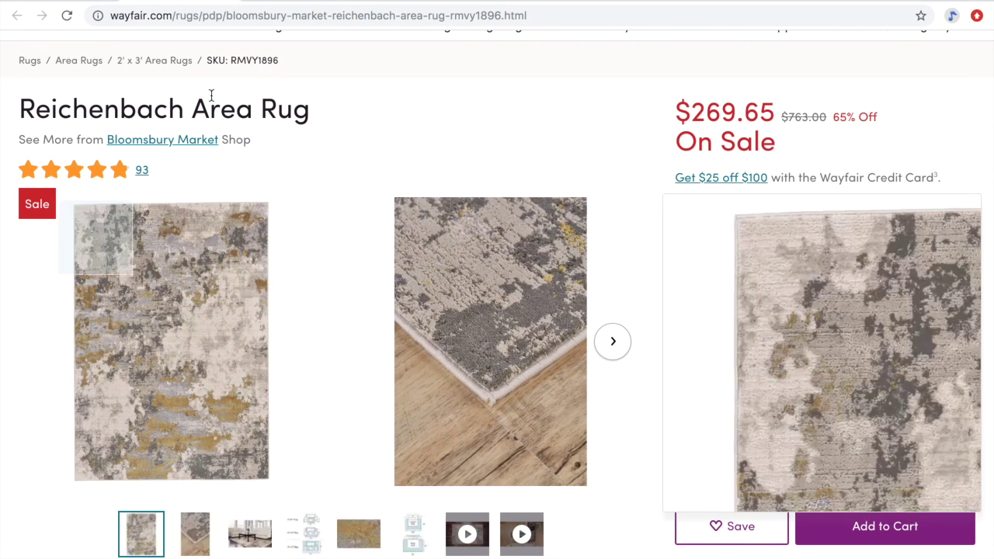
right_click(147, 305)
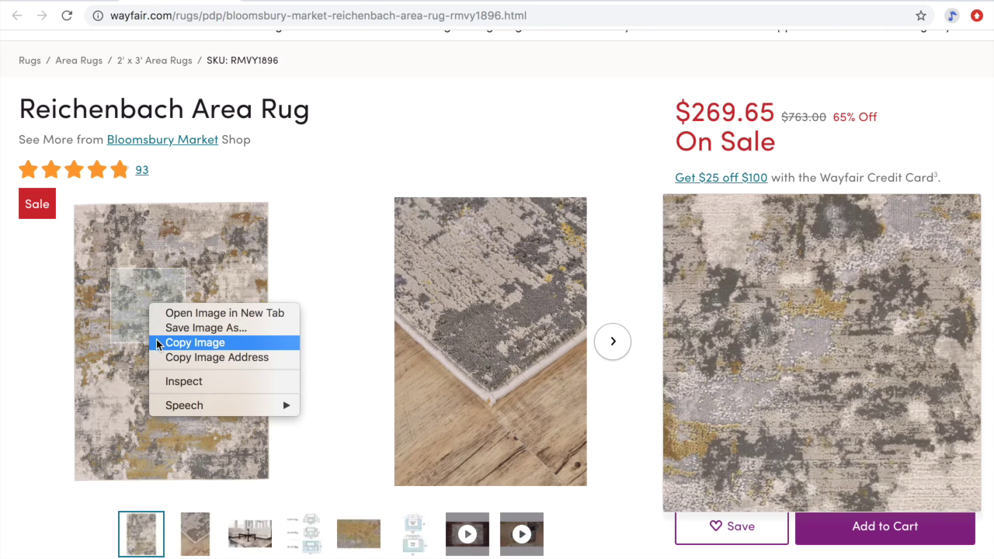
click(157, 343)
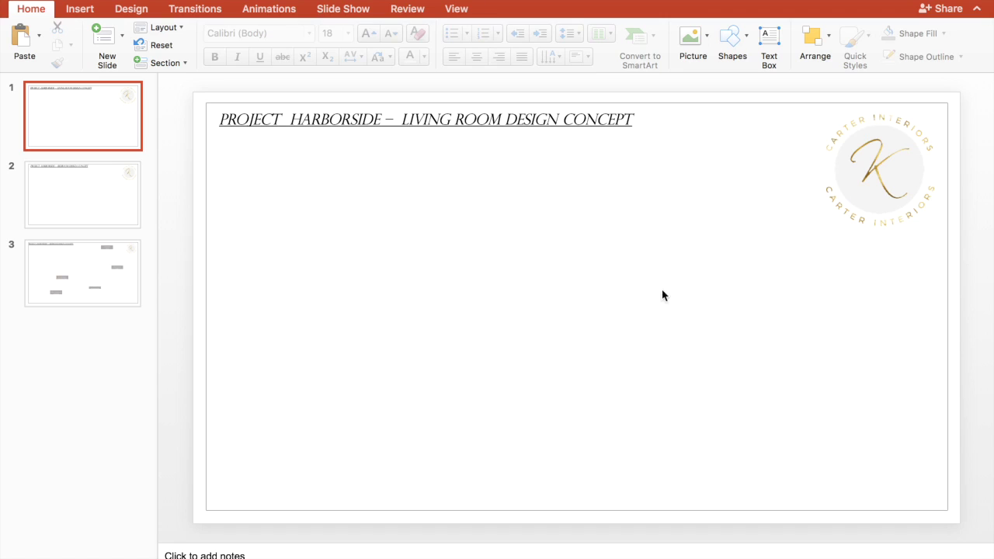
right_click(609, 295)
key(super+v)
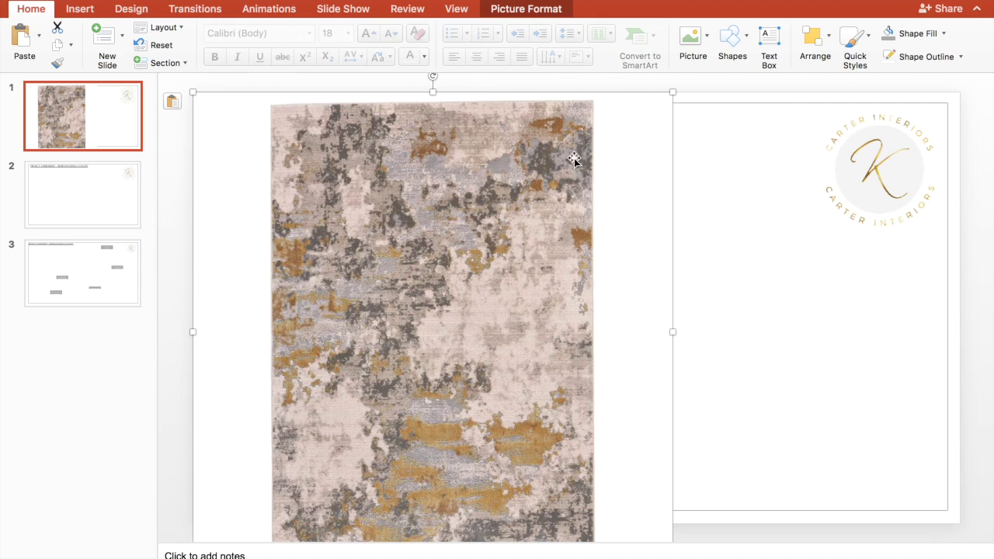
Step: Remove the white background from the rug picture, extending the kept area to cover the entire rug
click(546, 9)
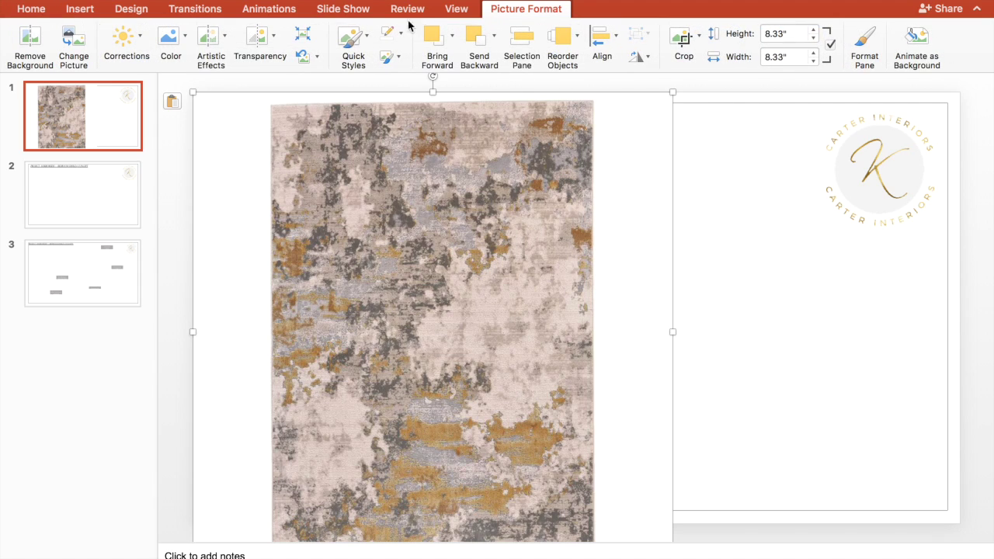
click(29, 43)
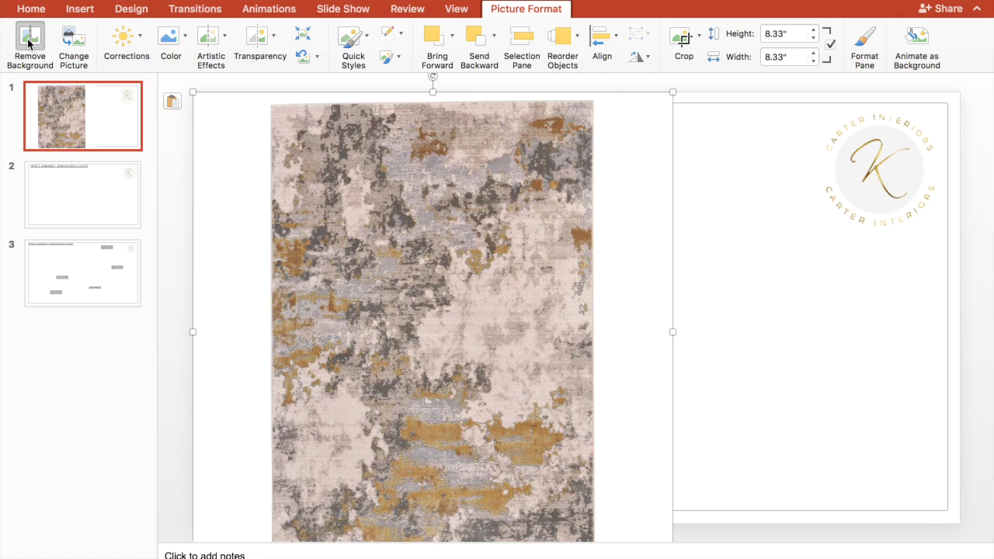
drag(240, 137, 225, 103)
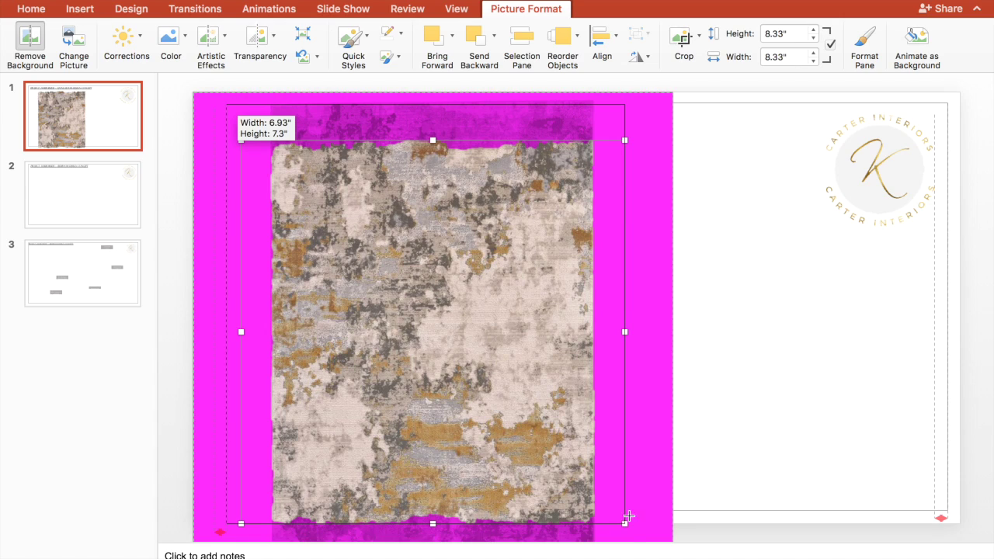
drag(628, 516, 637, 546)
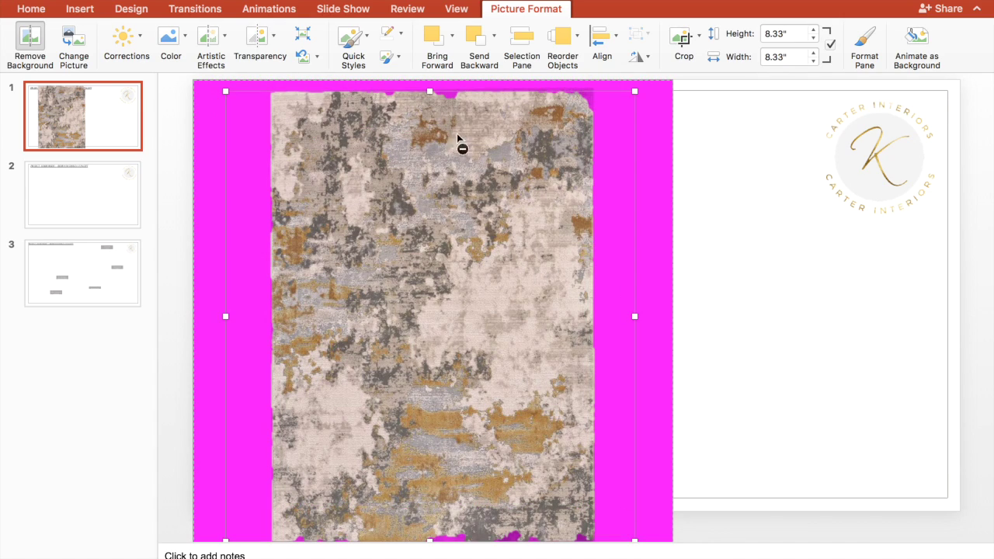
drag(429, 91, 429, 84)
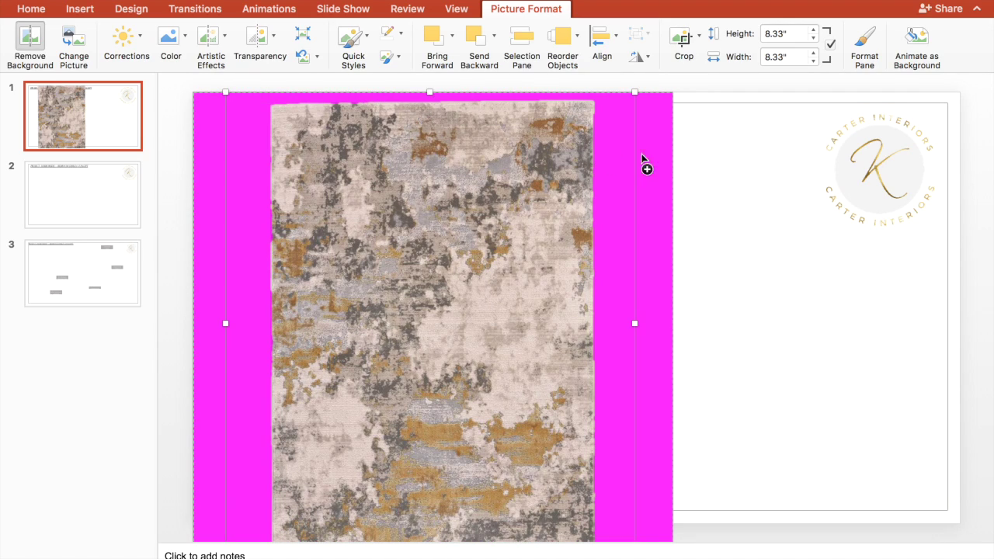
click(719, 189)
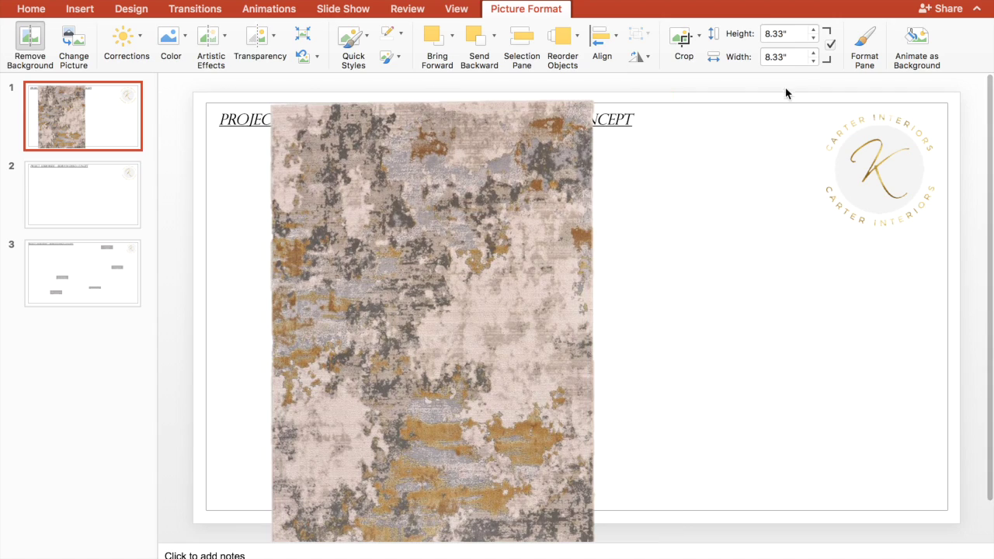
Step: Crop the empty margins on both sides of the rug picture to a width of 6"
click(464, 201)
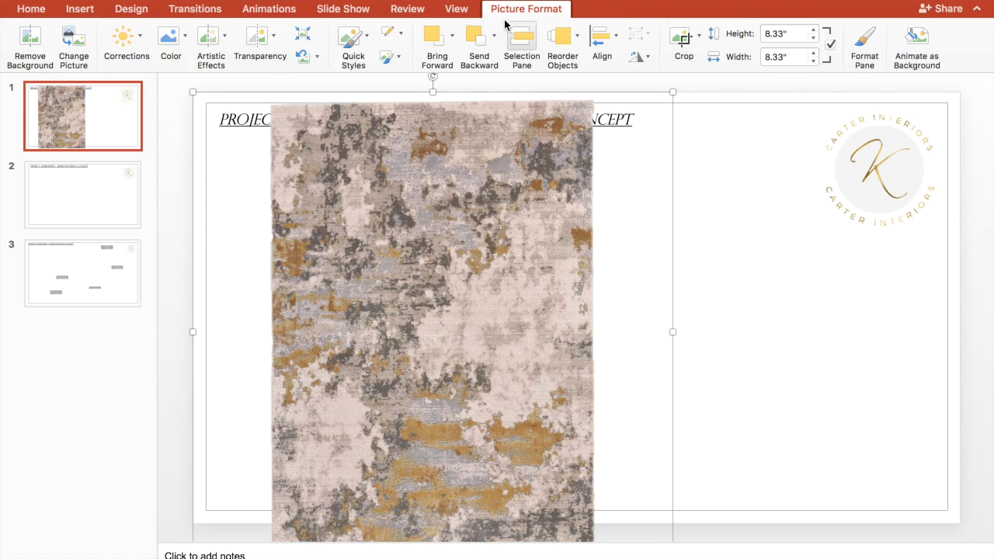
click(681, 37)
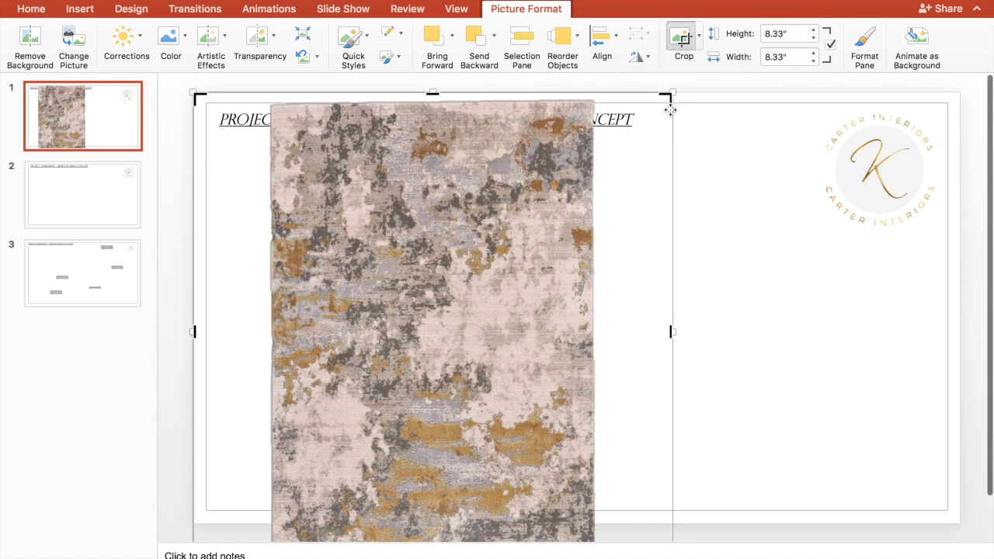
drag(666, 97, 603, 98)
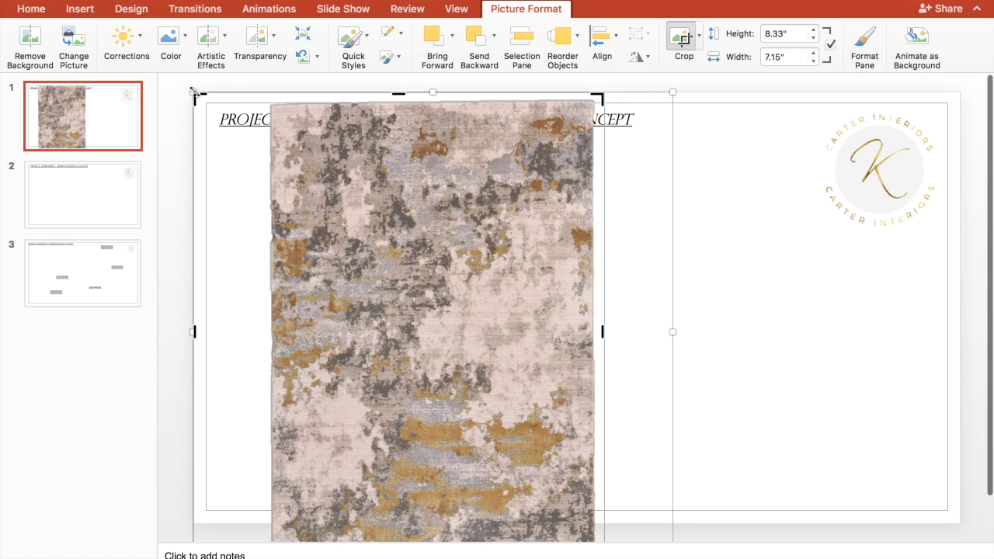
drag(197, 94, 259, 88)
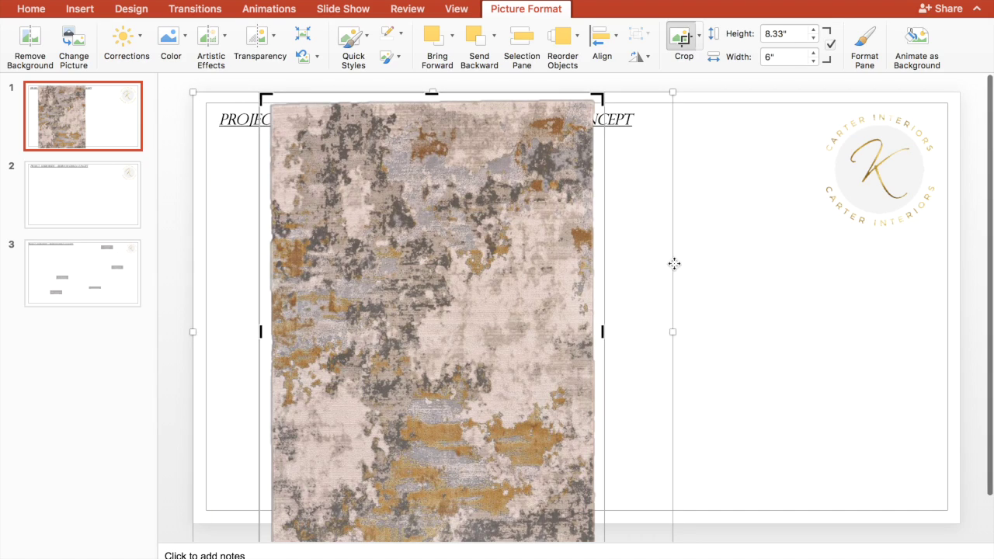
click(706, 266)
Step: Shrink the rug picture to about 3.87" by 2.78" and place it, rotated a quarter turn clockwise, in the slide's lower-right area
click(559, 274)
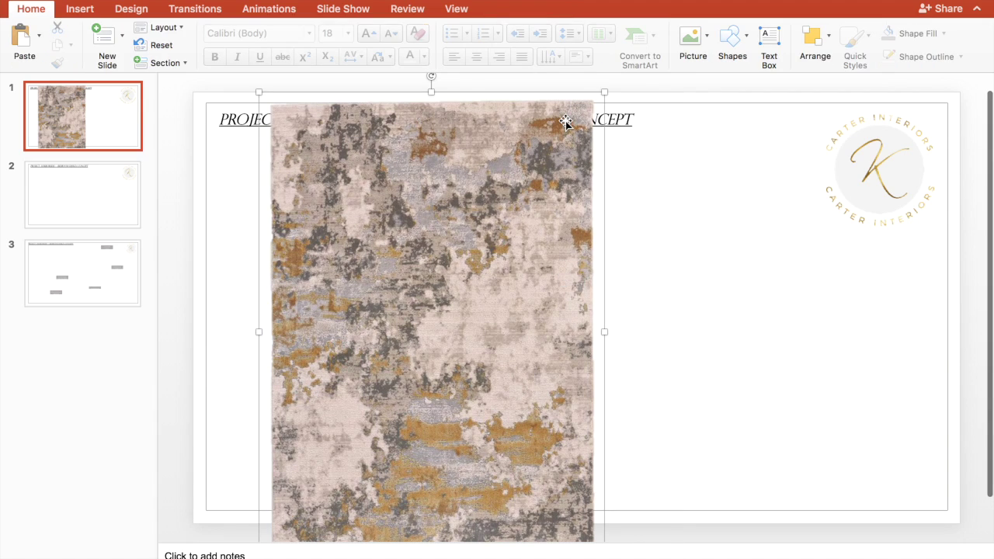
drag(603, 91, 420, 373)
drag(380, 402, 379, 403)
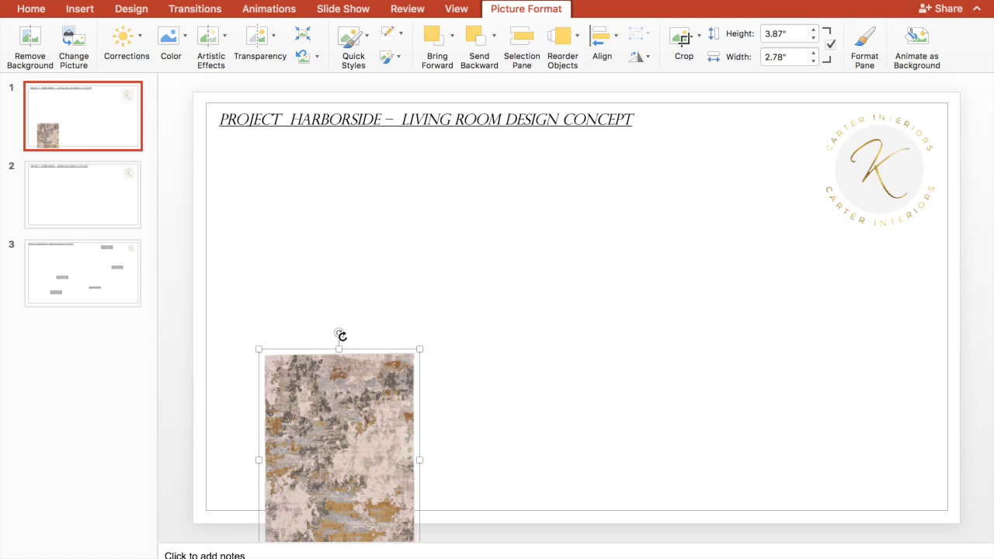
drag(338, 334, 377, 457)
drag(377, 457, 791, 400)
Step: Bring the bedding image from the browser onto the bedroom concept slide in PowerPoint, and shrink it to fit the slide's left side
key(ctrl+Right)
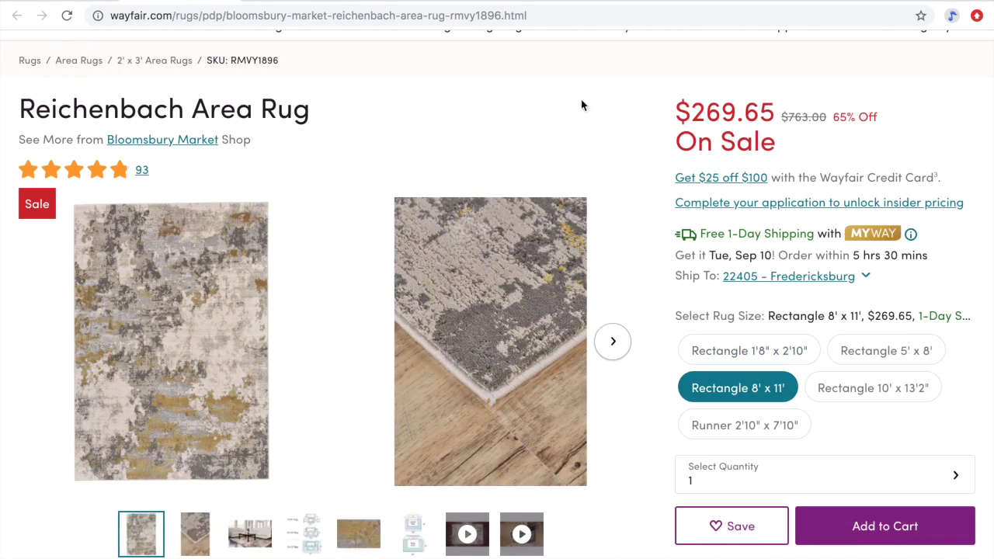
mouse_move(549, 49)
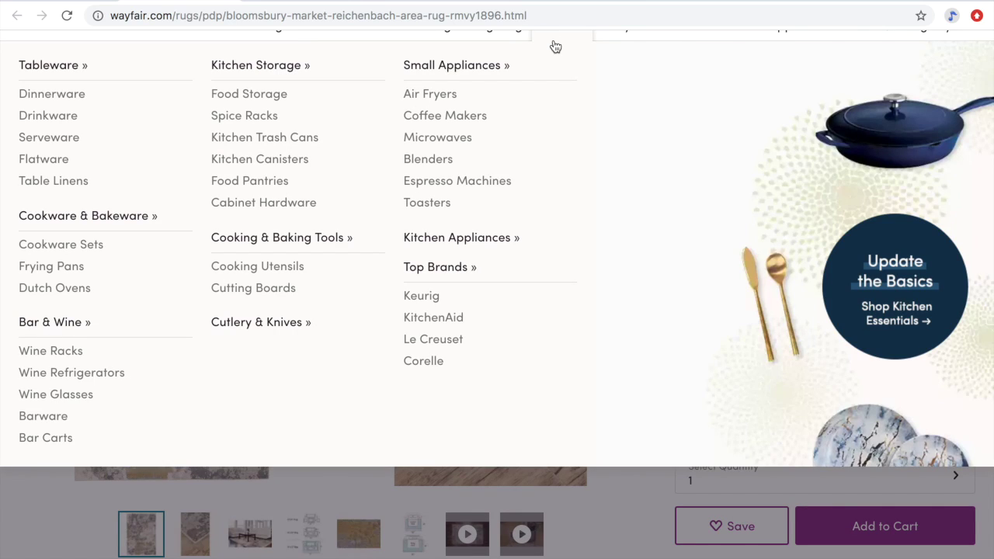
scroll(532, 230, up, 2)
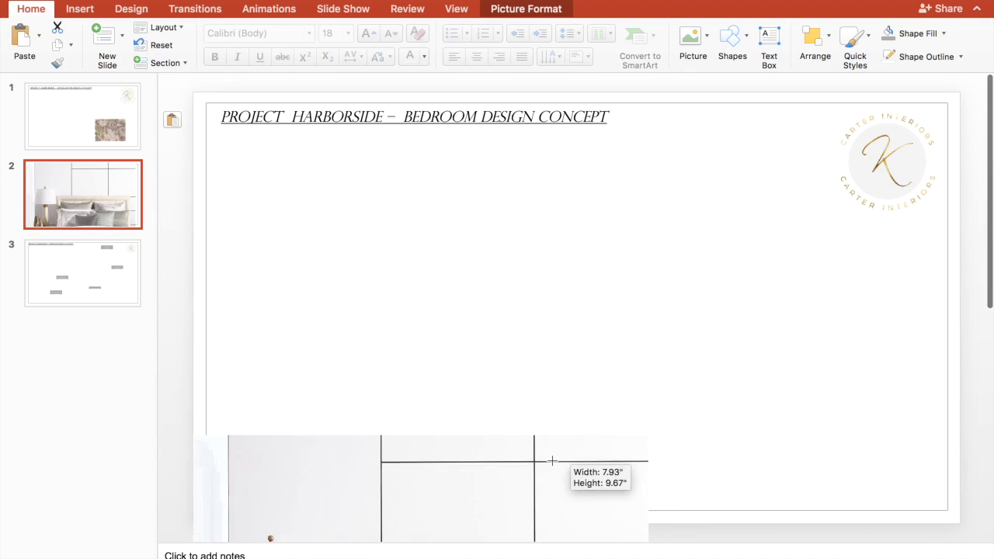
drag(550, 459, 552, 193)
scroll(509, 505, down, 2)
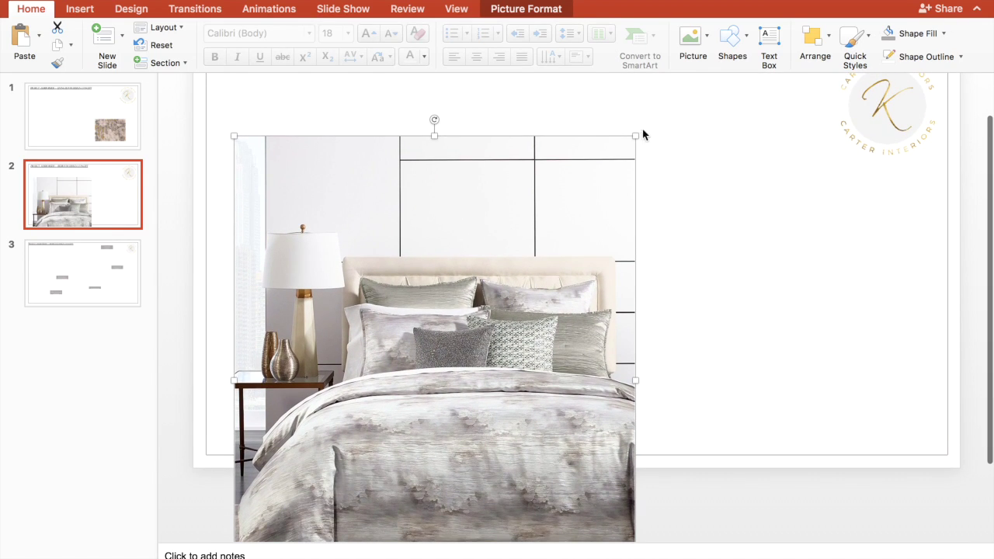
drag(636, 136, 452, 328)
drag(344, 512, 376, 313)
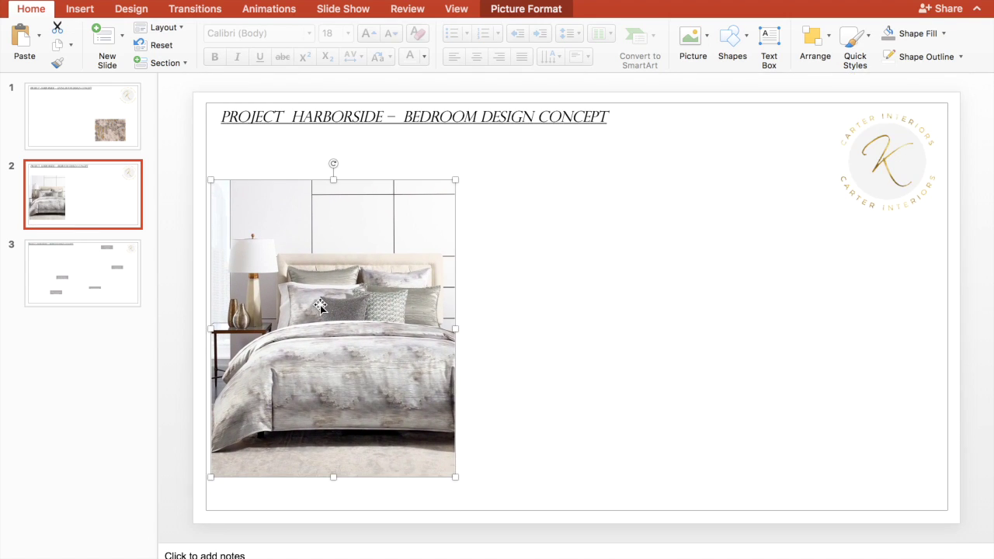
Step: View the living room slide briefly, return to the bedroom slide, and shrink the bedding picture further below the left end of the title
key(Page_Up)
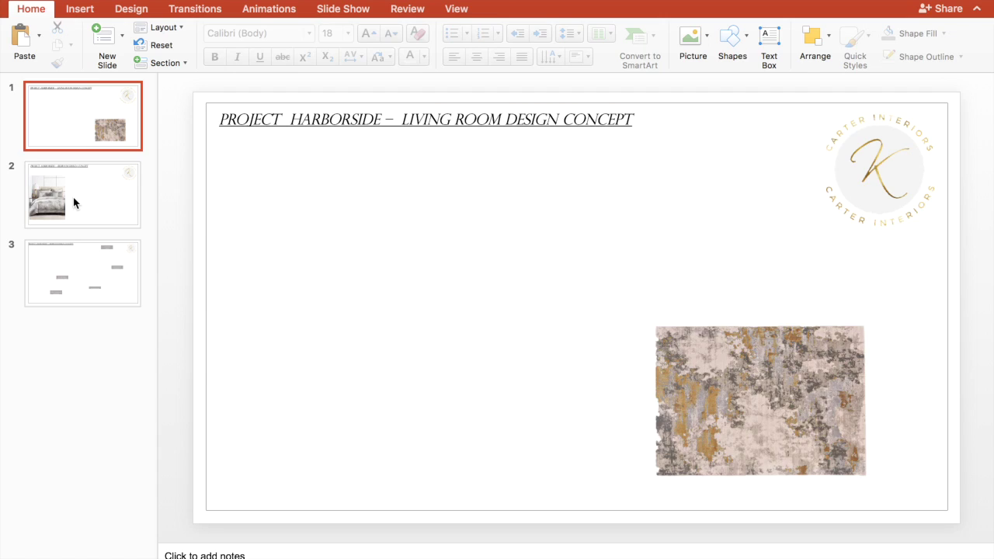
click(74, 203)
click(452, 182)
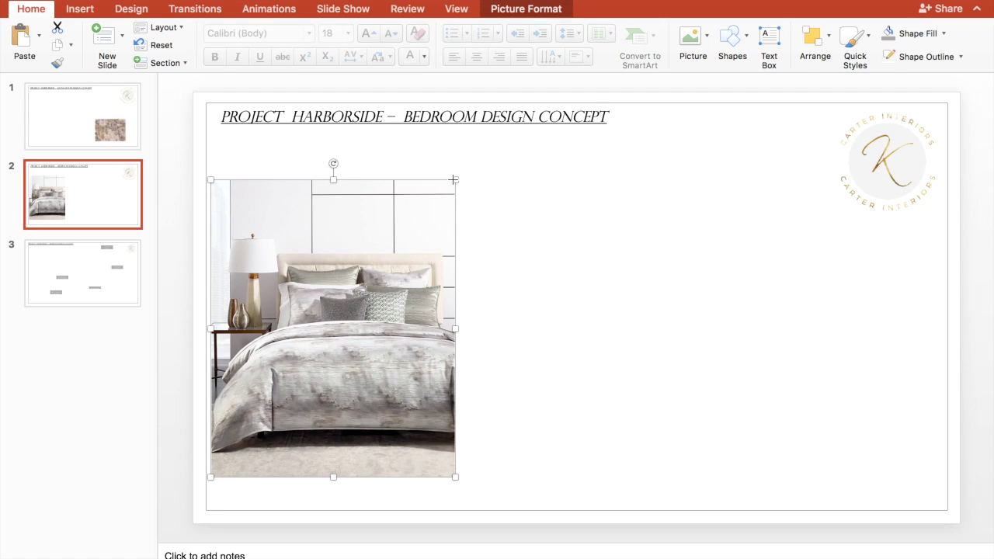
drag(452, 179, 405, 238)
drag(322, 340, 338, 264)
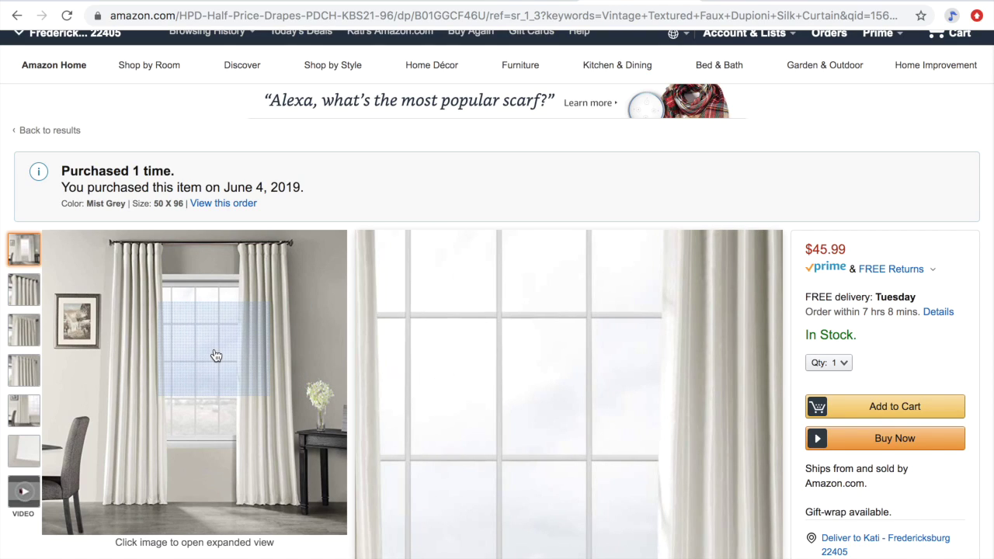
Step: Copy the enlarged Mist Grey curtain image from the Amazon page in the browser and paste it onto the bedroom slide in PowerPoint
right_click(216, 351)
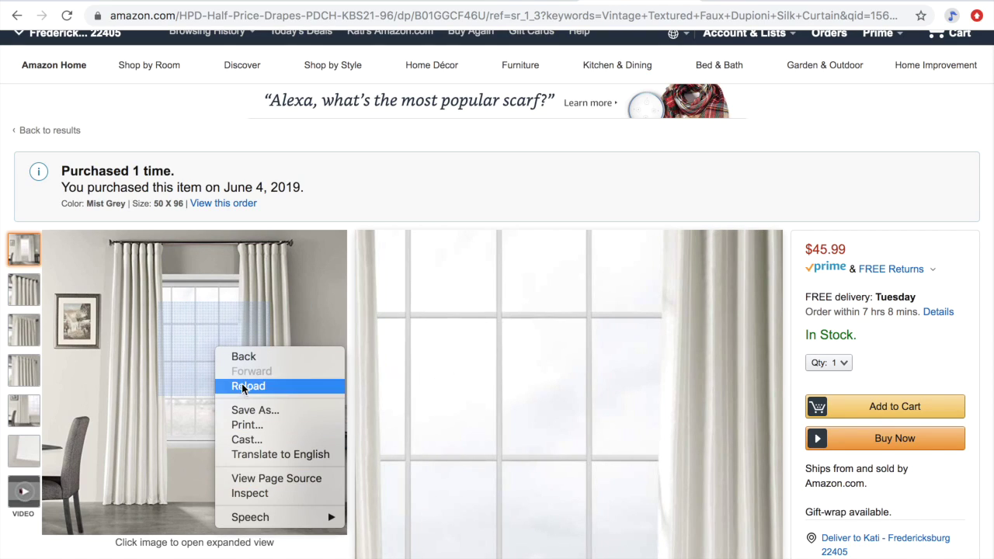
click(154, 376)
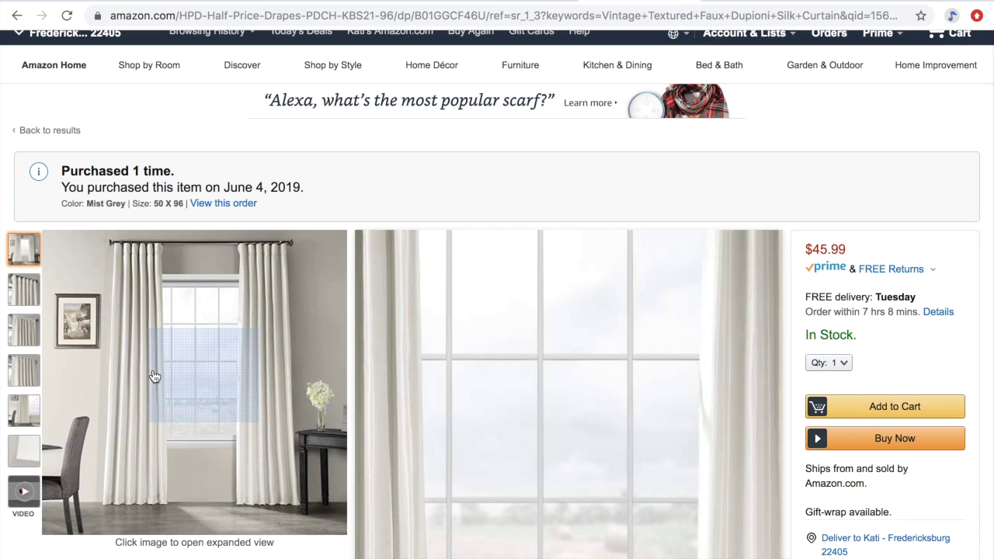
click(207, 368)
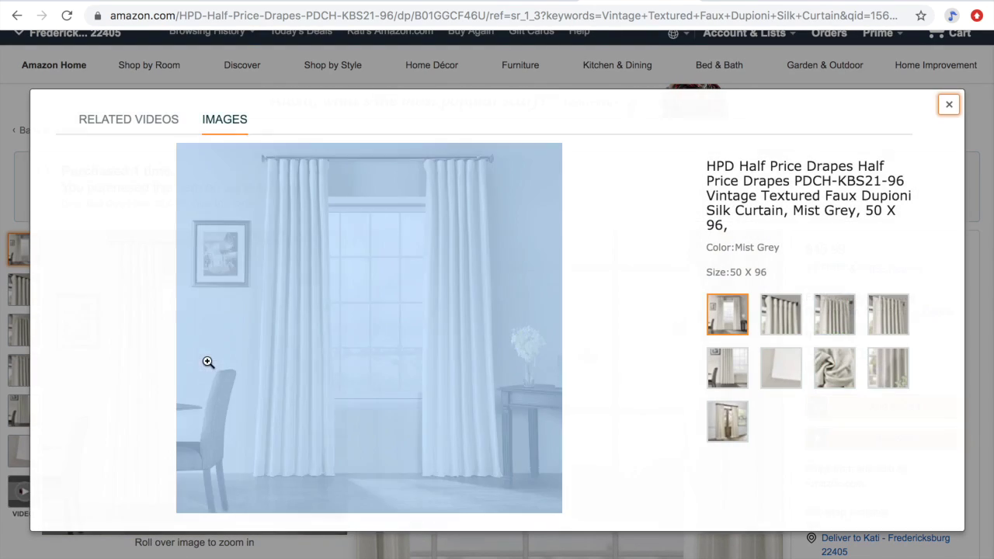
click(444, 351)
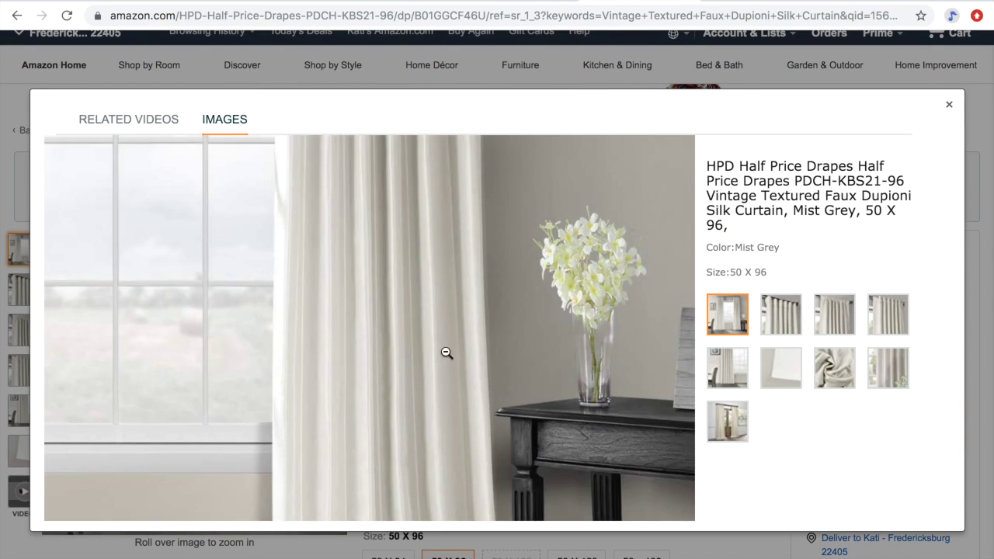
right_click(445, 351)
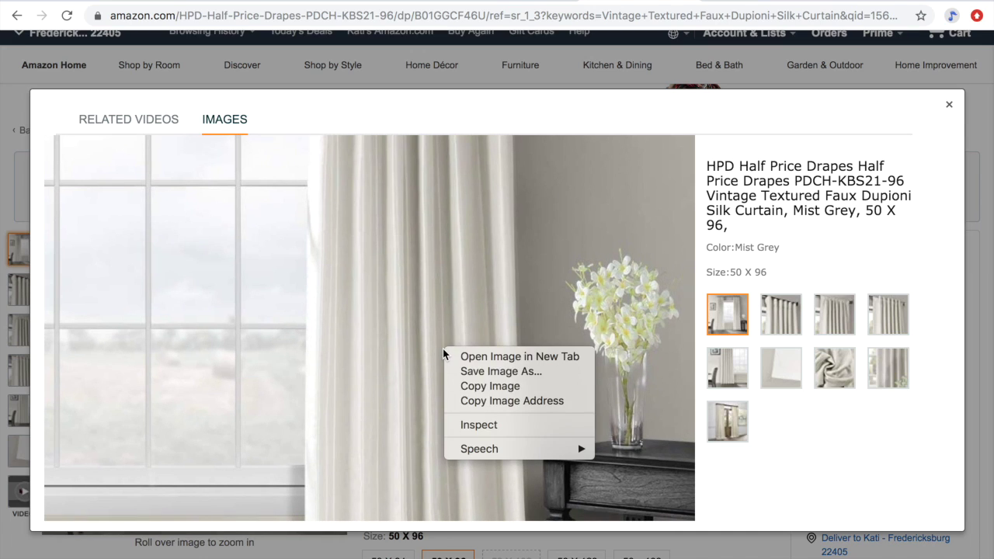
click(465, 382)
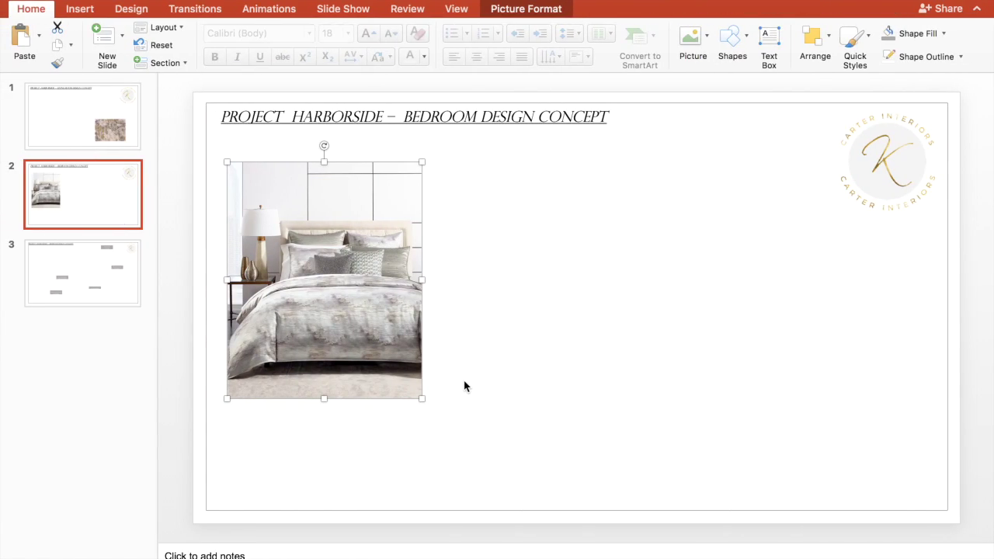
right_click(465, 386)
click(517, 381)
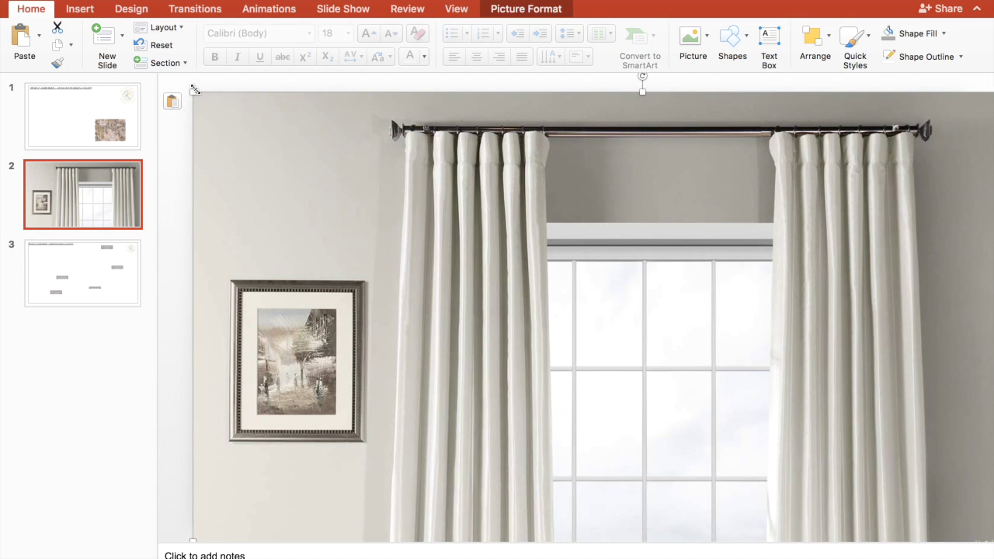
Step: Shrink the curtain picture to about the width of the bedding picture and move it beside the bedding, below the title
drag(192, 92, 446, 344)
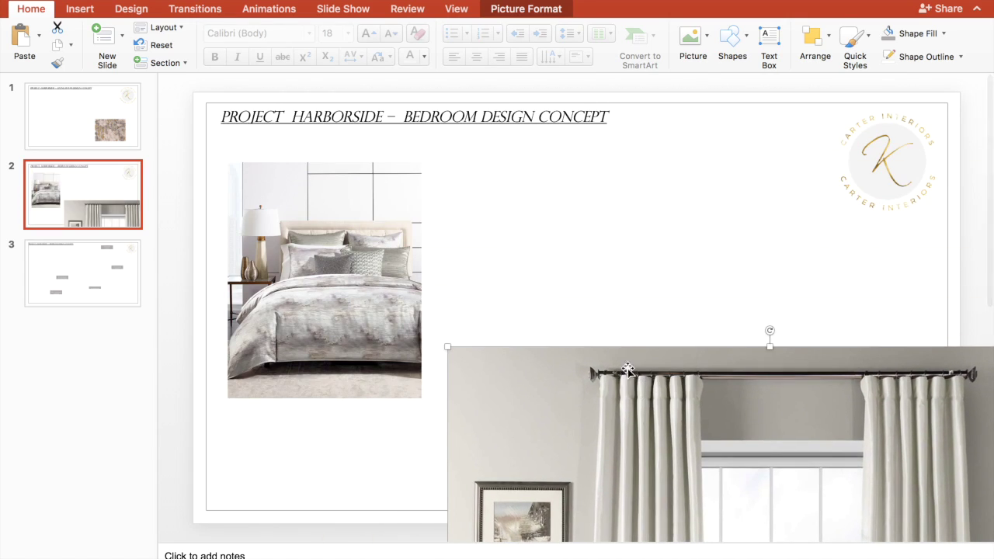
drag(653, 404, 537, 272)
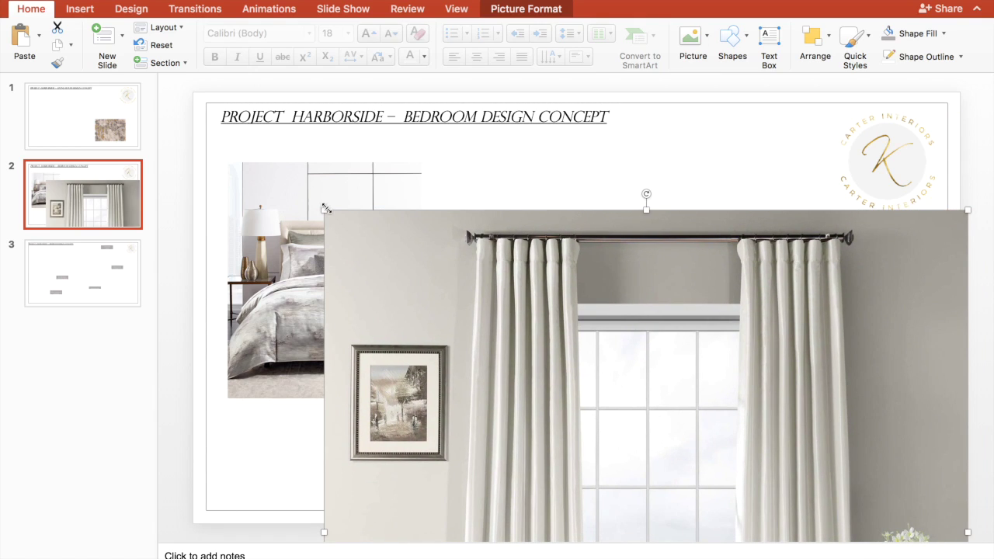
drag(340, 209, 501, 391)
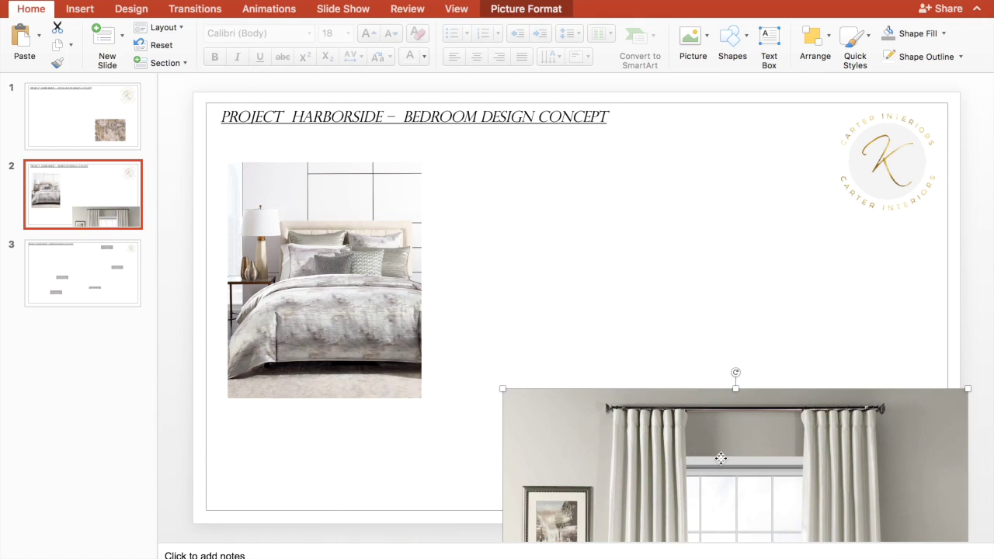
drag(718, 459, 532, 189)
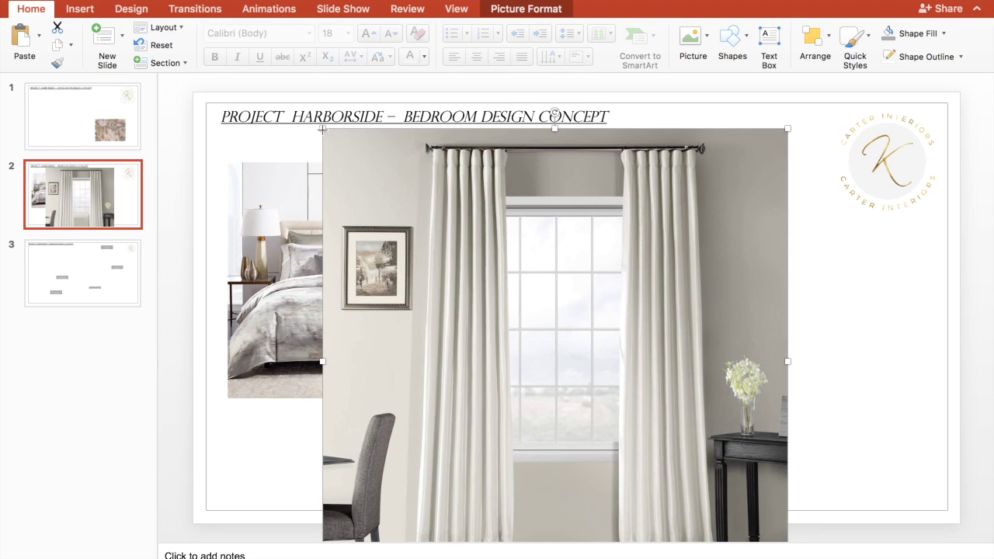
drag(322, 130, 591, 398)
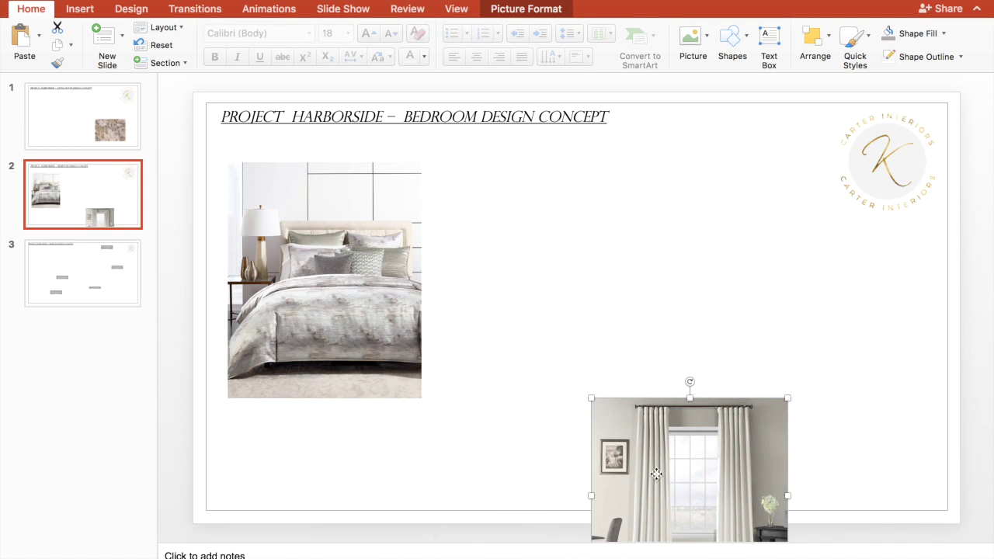
drag(656, 473, 468, 231)
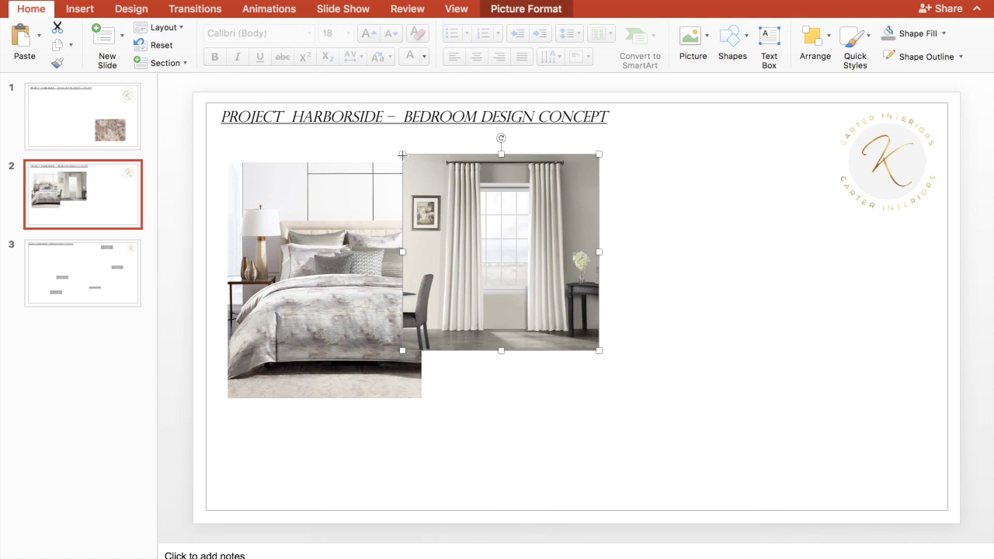
Step: Reduce the curtain picture slightly more and position it overlapping the upper-right corner of the bedding picture
drag(403, 155, 444, 194)
drag(497, 240, 451, 193)
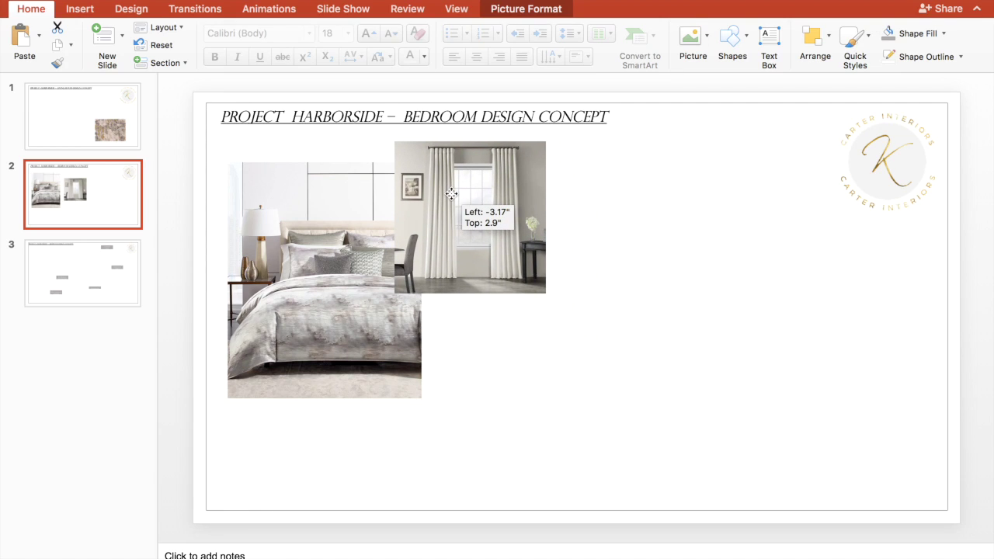
drag(451, 193, 451, 191)
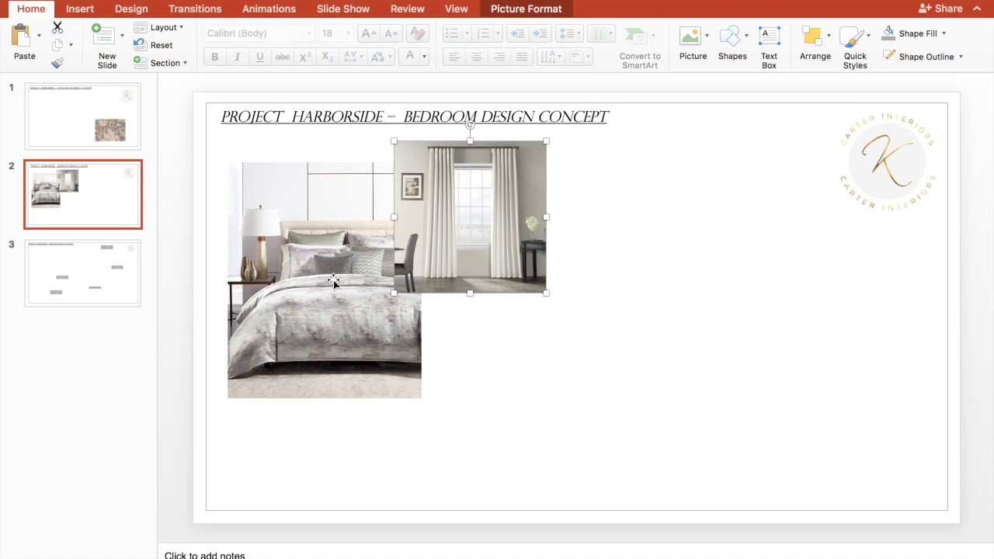
Step: Bring the bedding picture to the front so it overlaps the curtain picture, and close the picture formatting pane
click(355, 240)
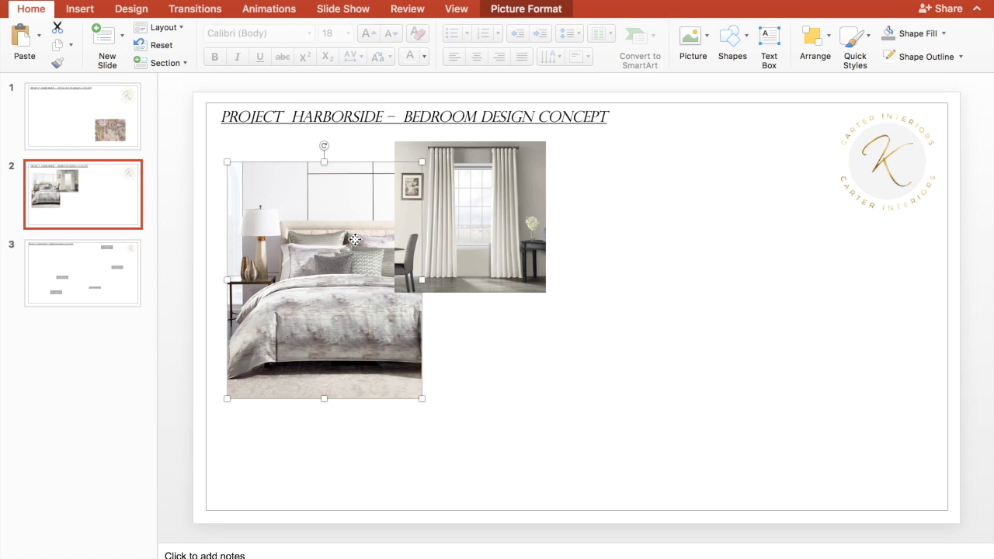
double_click(355, 239)
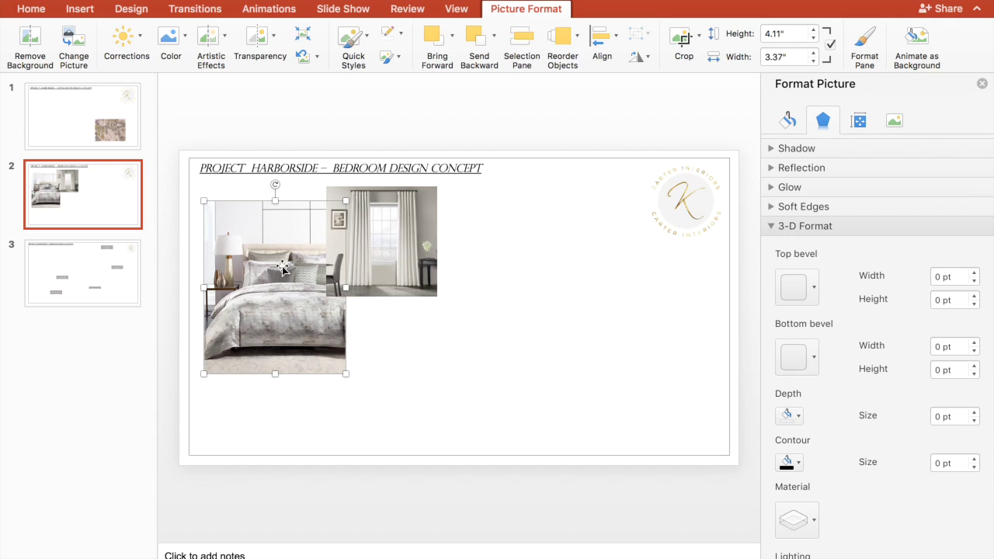
click(453, 40)
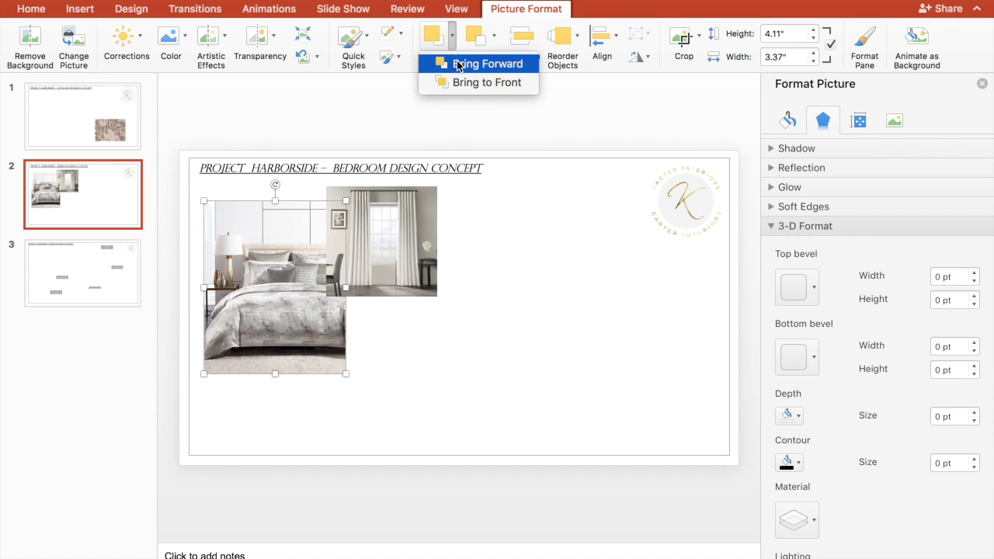
click(460, 83)
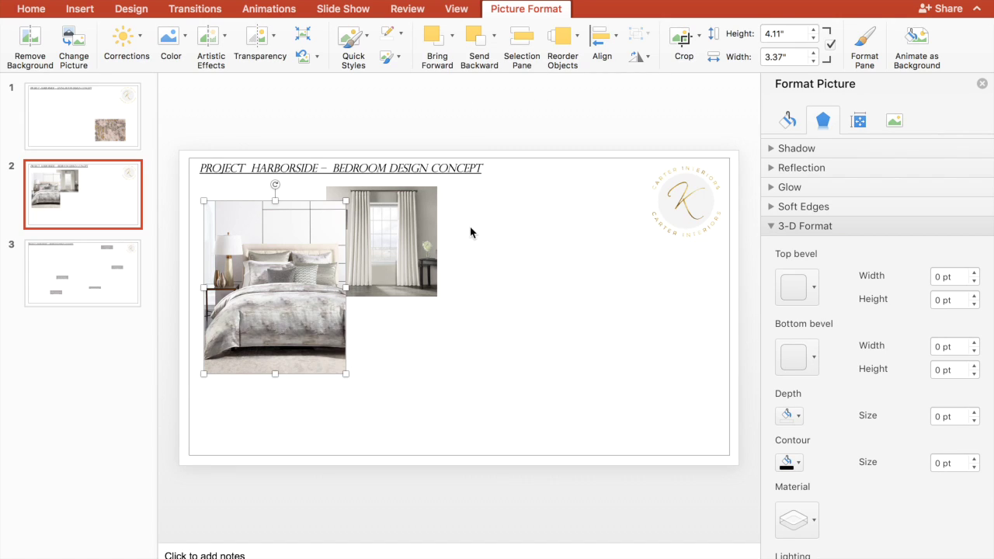
click(982, 84)
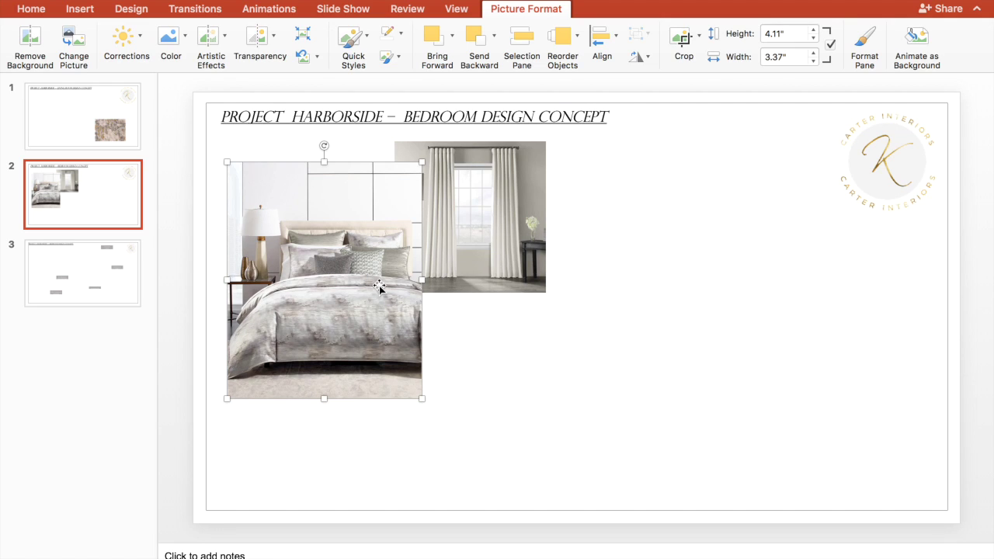
Step: Copy the cream Lacombe Side Chair image from the Joss & Main page and paste it into the bedroom slide's lower-right area in PowerPoint
right_click(234, 254)
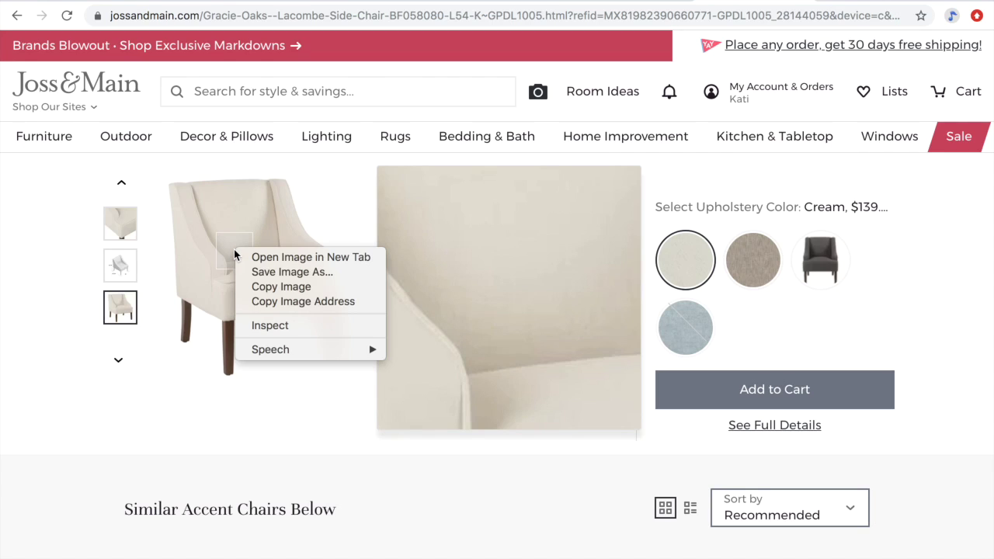
click(257, 286)
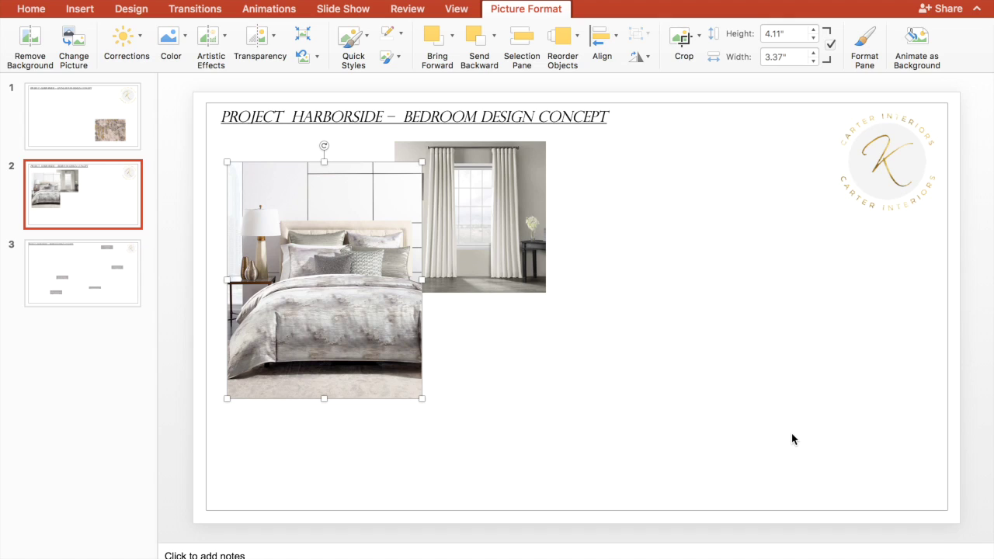
right_click(816, 382)
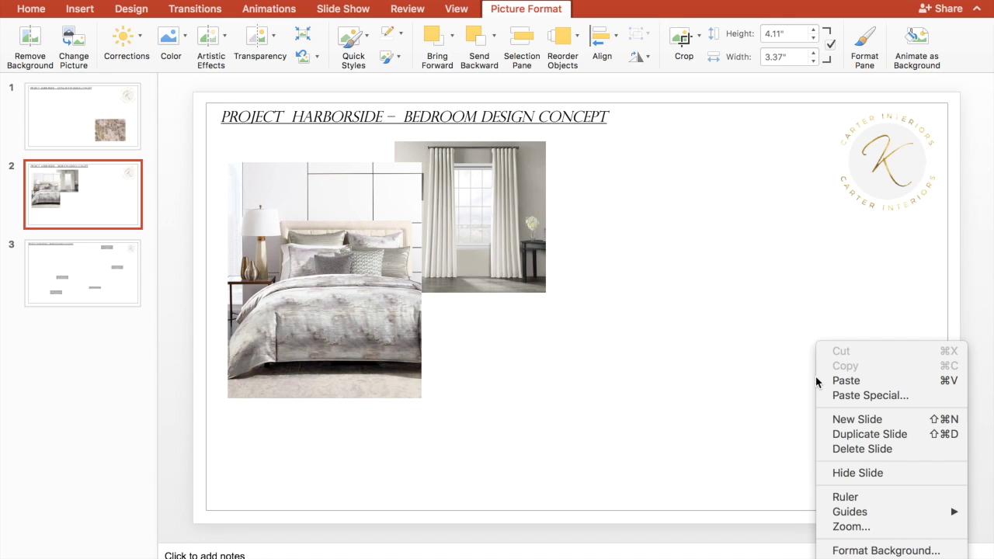
click(845, 382)
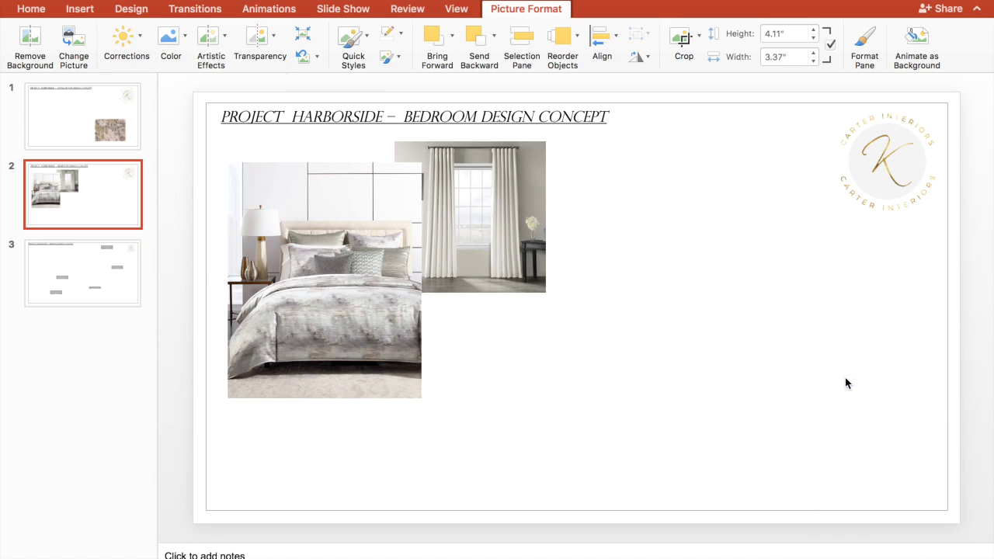
drag(295, 206, 810, 396)
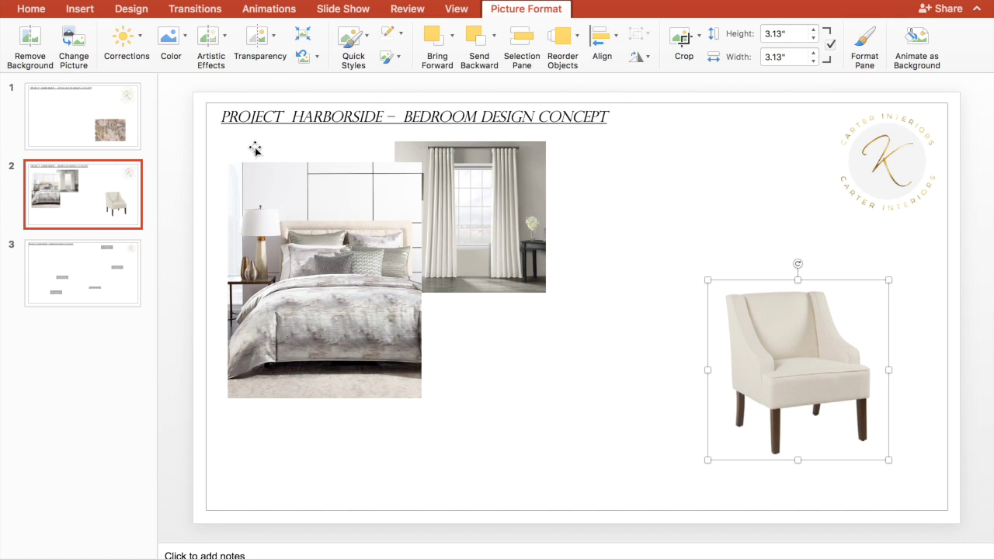
Step: Remove the chair picture's background, expanding the kept area to include the whole chair and its legs
click(28, 45)
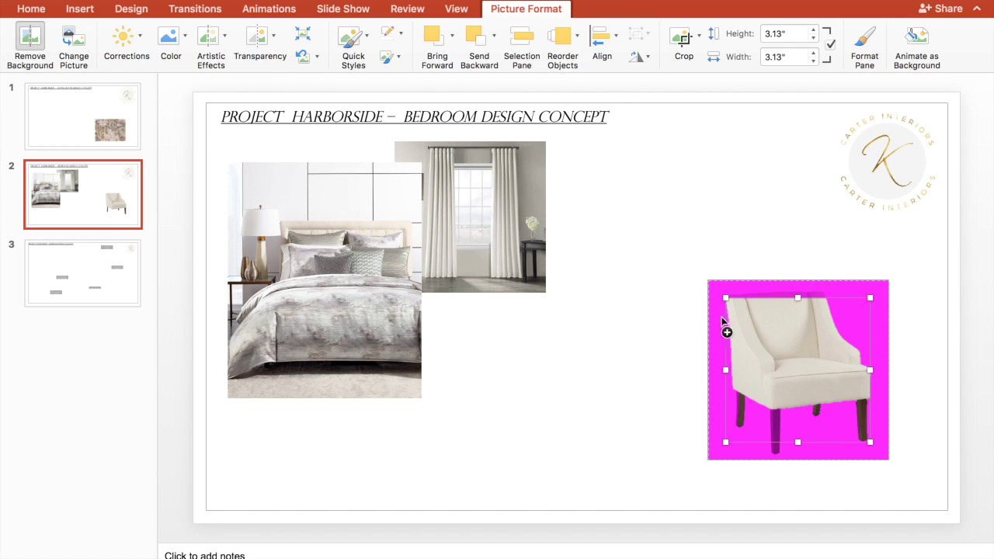
drag(724, 297, 710, 286)
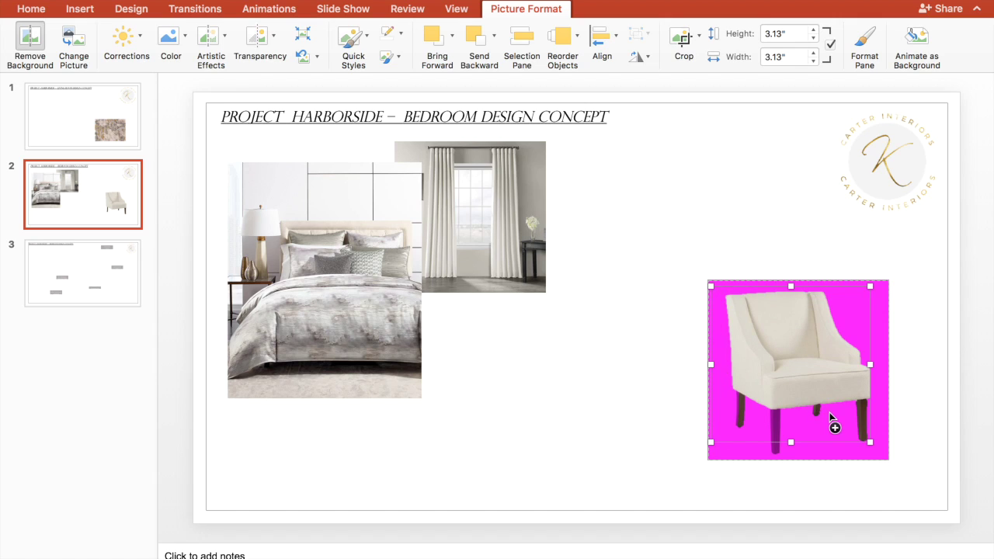
drag(870, 442, 888, 459)
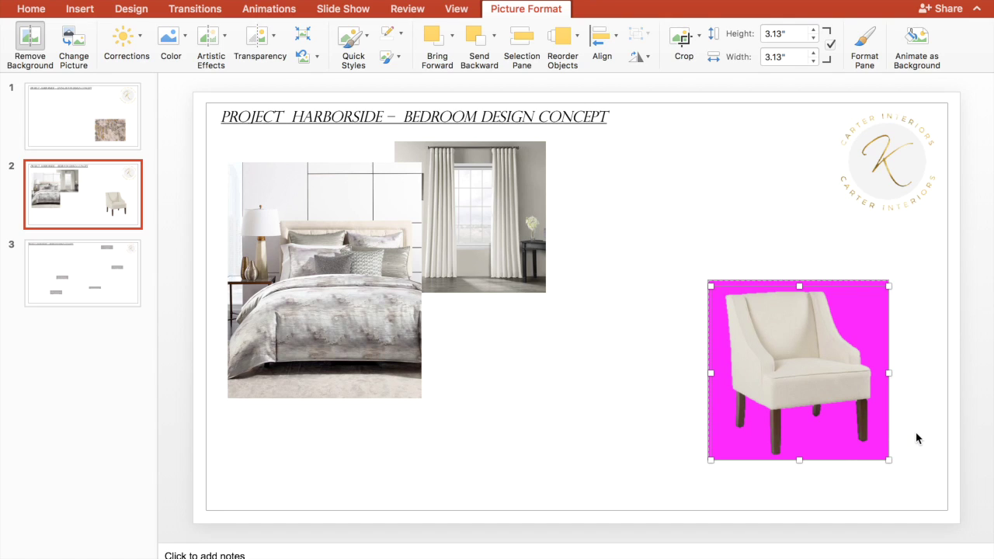
click(916, 439)
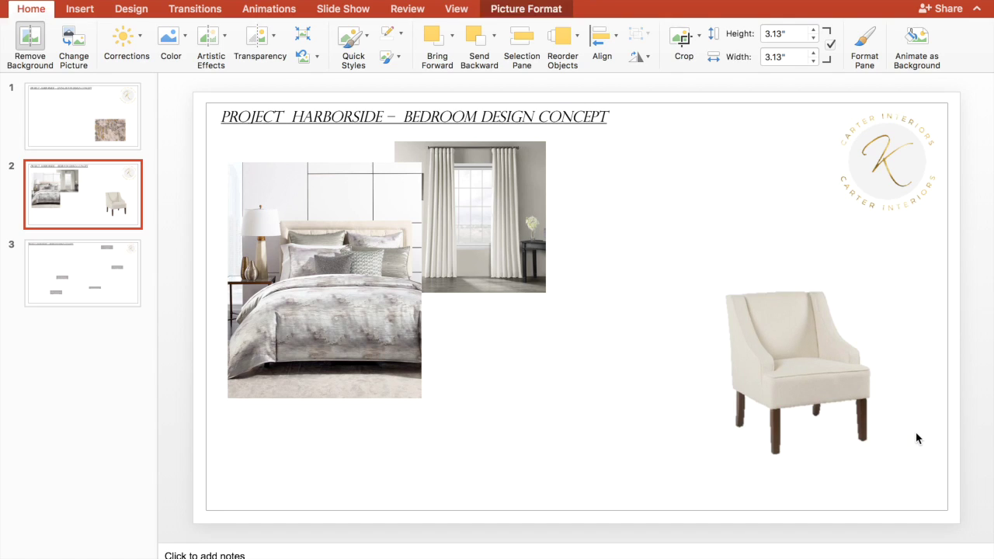
Step: Flip the chair picture horizontally and move it closer to the slide's right border
click(843, 397)
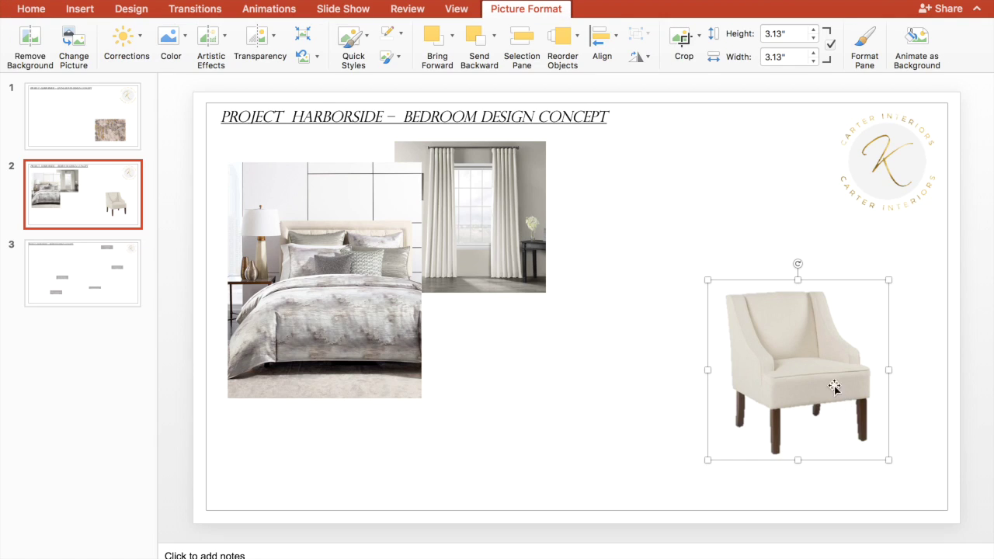
click(645, 60)
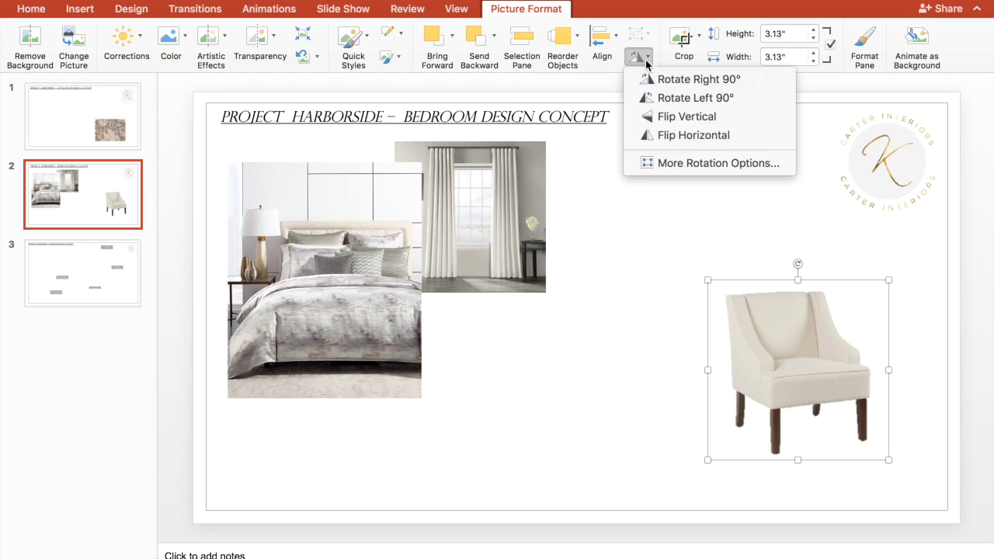
click(645, 138)
click(618, 268)
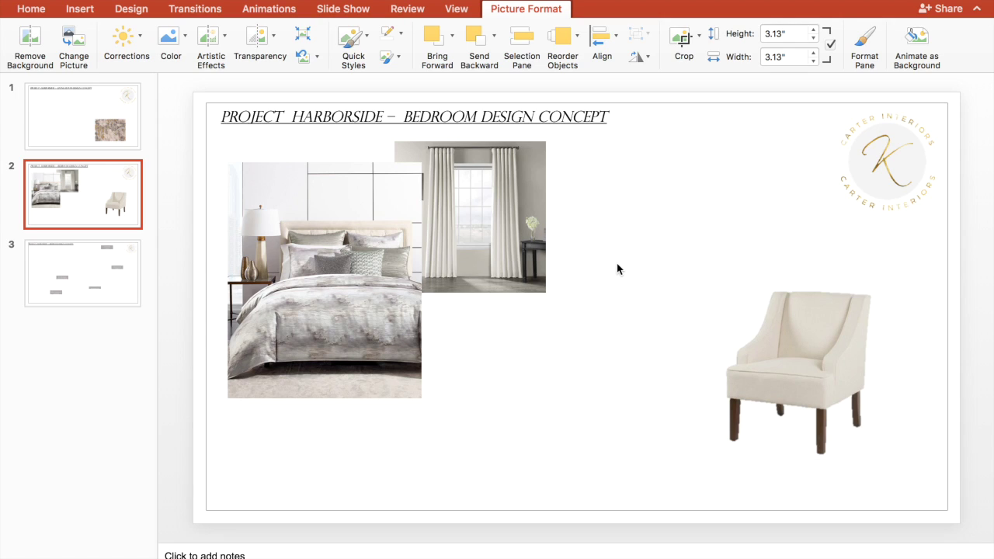
drag(737, 325, 812, 352)
Step: Copy the white/gold Wasser End Table image from the Birch Lane page in the browser and paste it beside the chair on the PowerPoint slide
key(ctrl+Right)
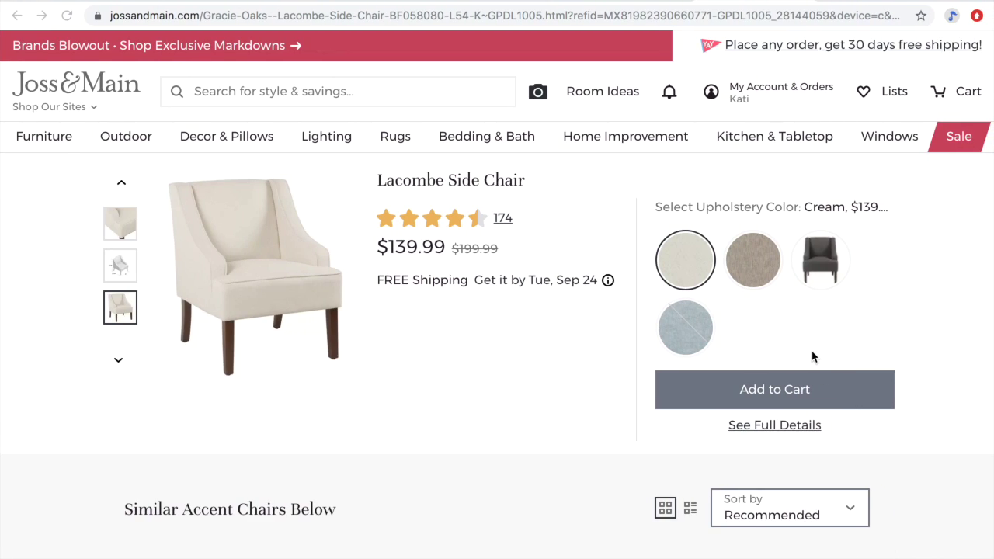
key(ctrl+Right)
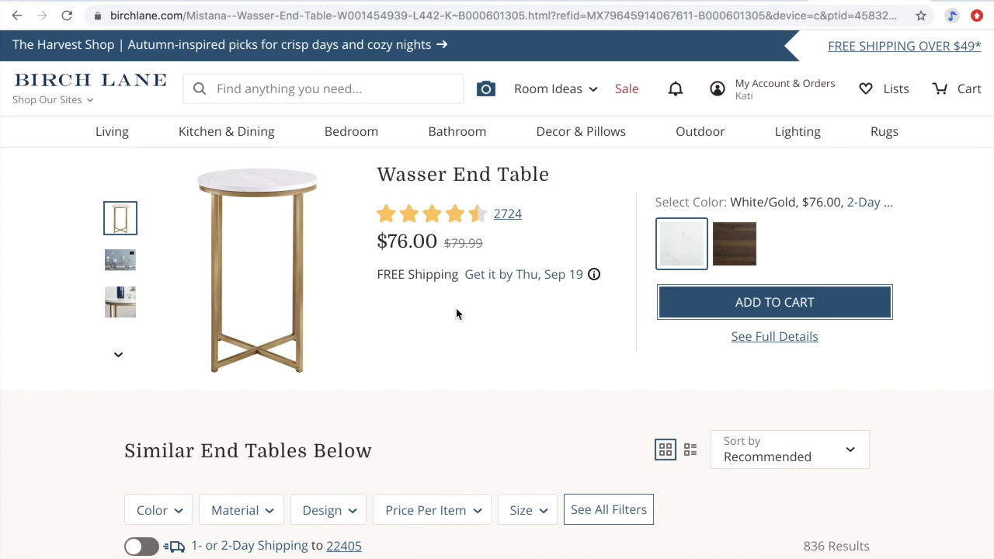
right_click(277, 195)
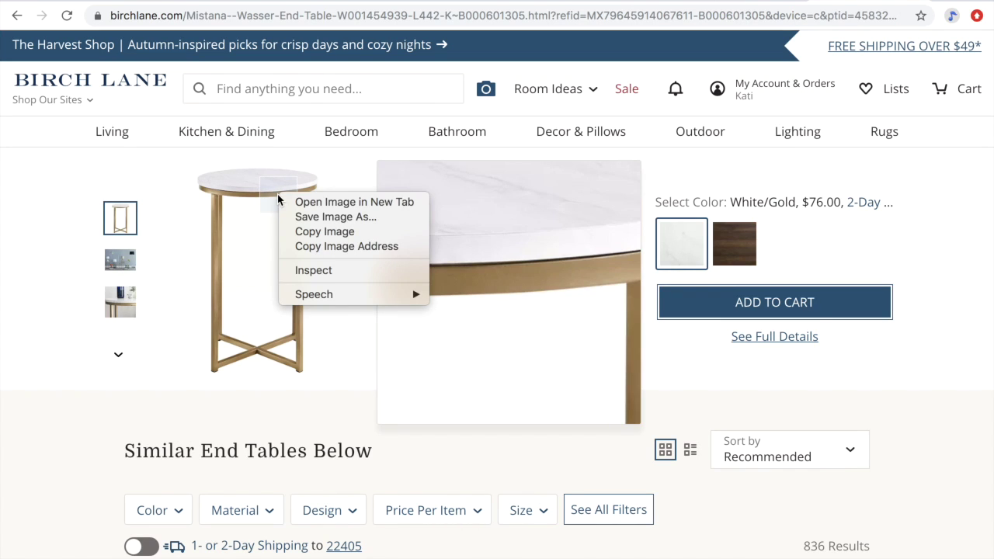
click(290, 233)
key(ctrl+Left)
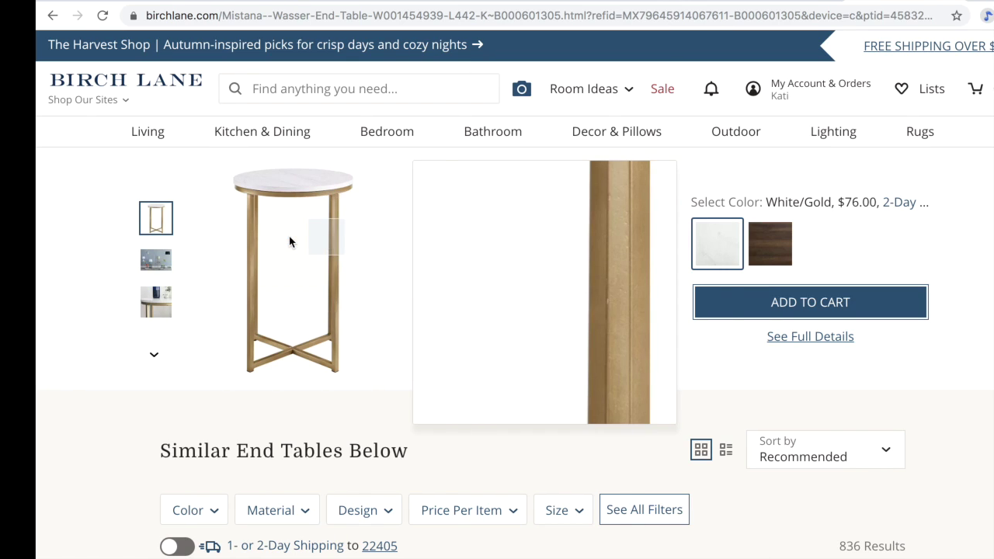
click(704, 339)
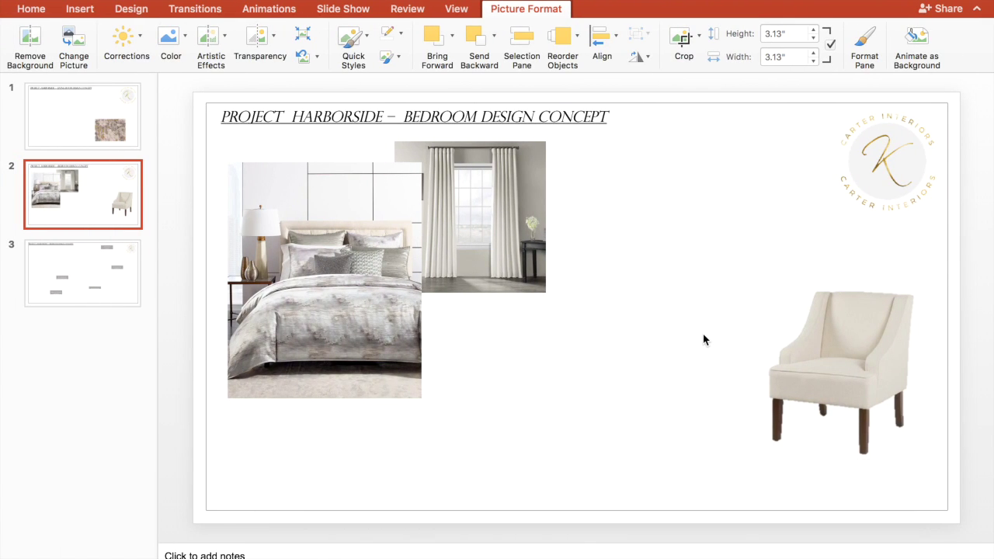
right_click(705, 339)
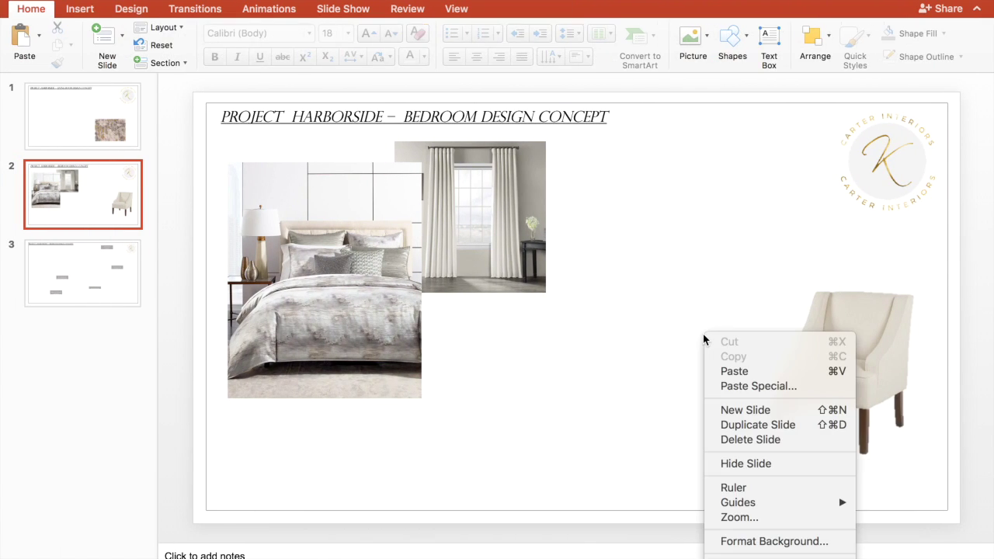
click(734, 371)
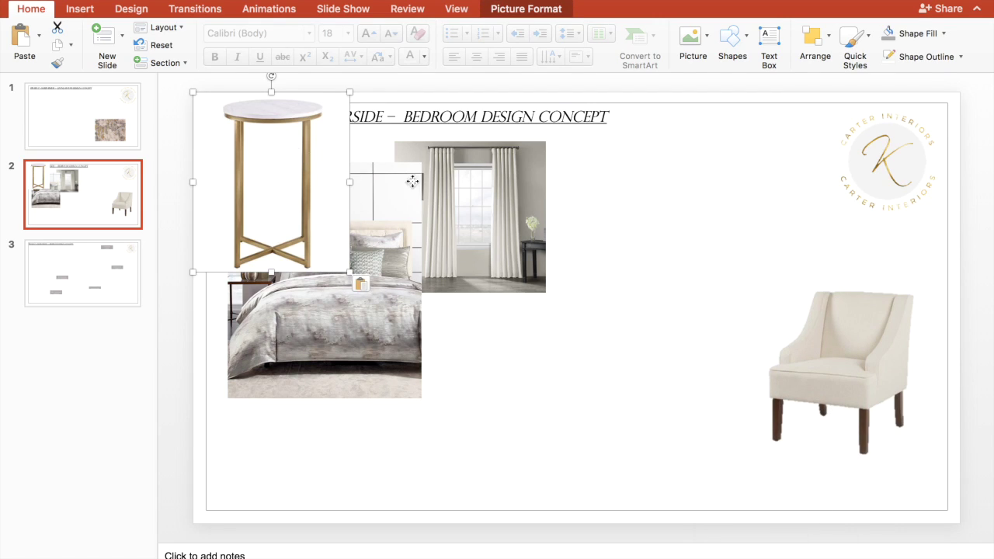
drag(299, 155, 667, 346)
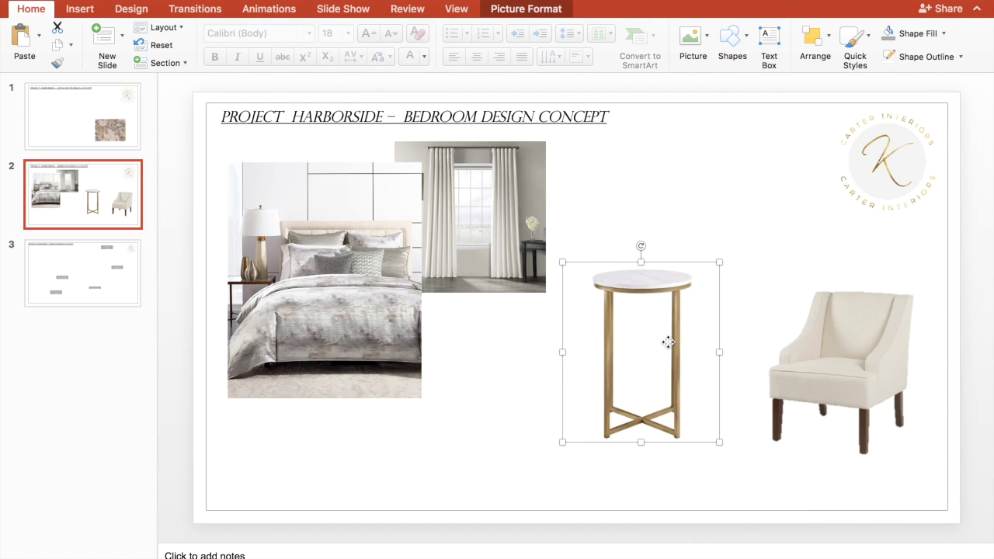
Step: Remove the end table picture's background, expanding the kept area to the full picture so the tabletop and base remain
double_click(668, 342)
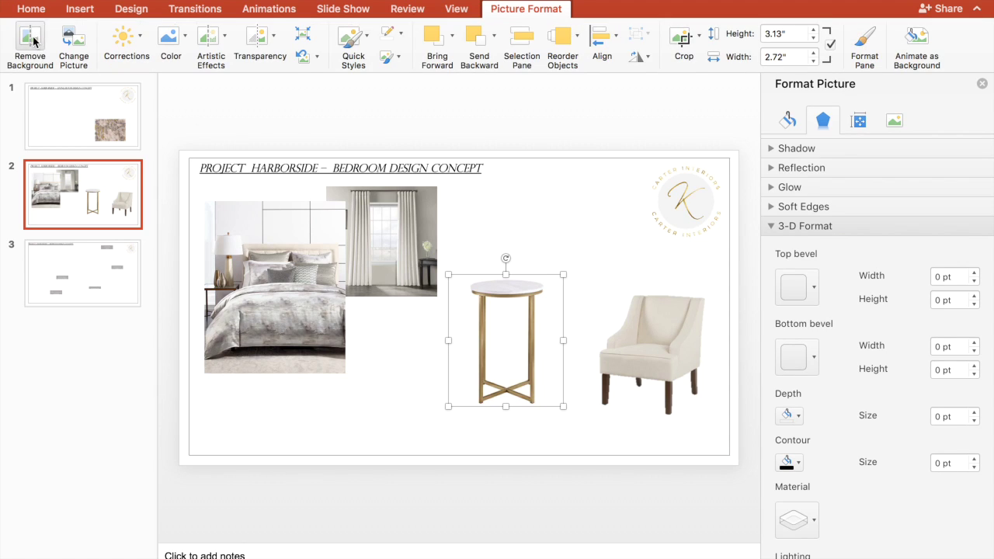
click(30, 39)
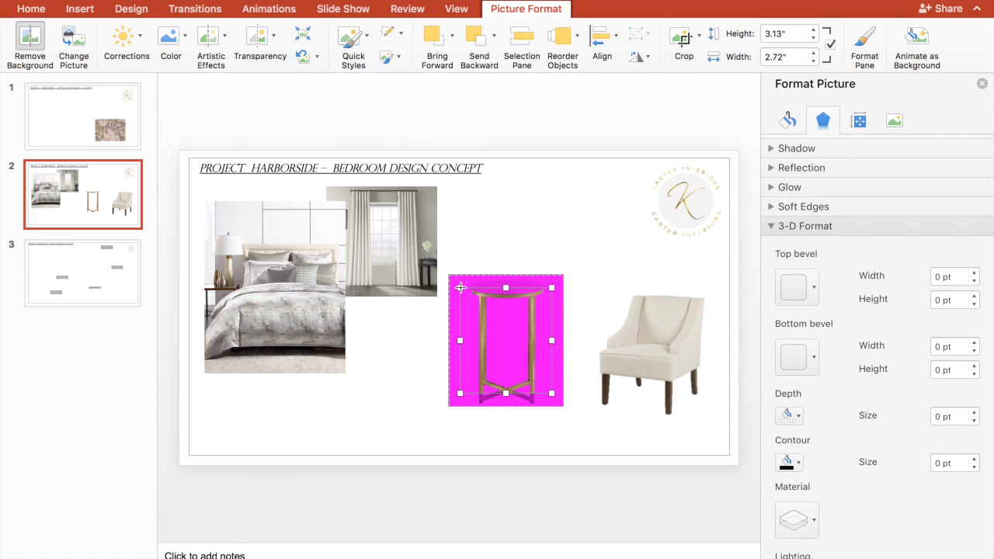
drag(460, 287, 449, 274)
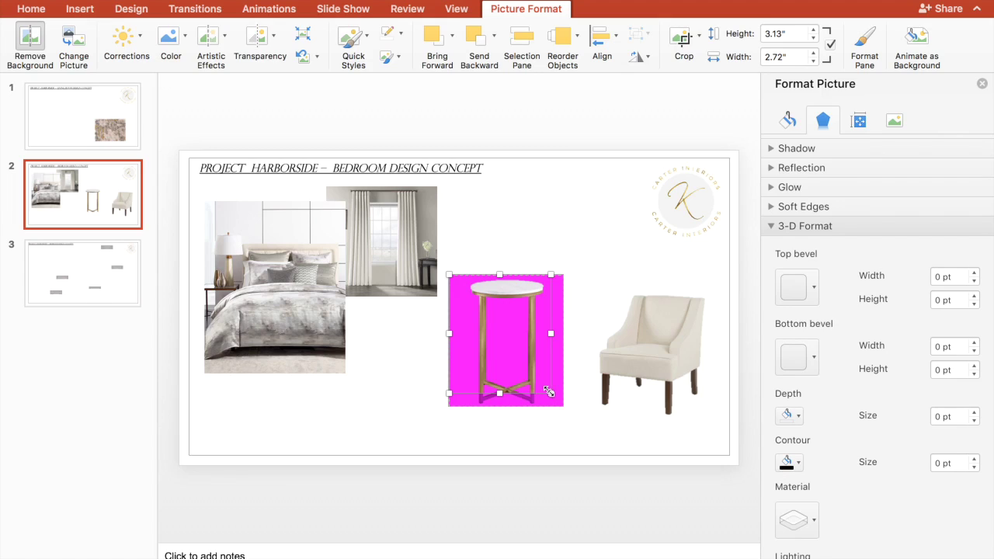
drag(549, 392, 563, 406)
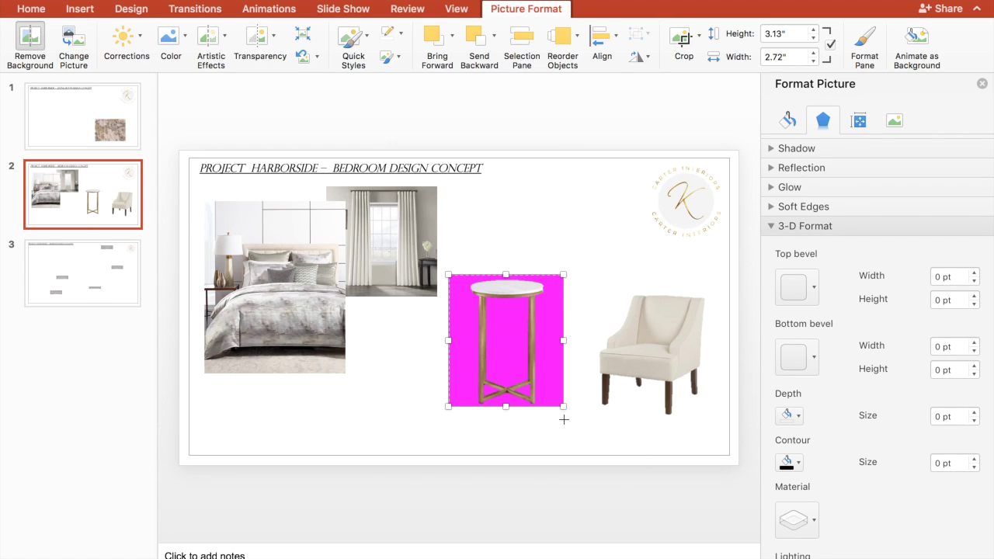
click(584, 345)
Step: Shrink the end table picture to about 2.34" by 2.04", shift the chair slightly down and left, and place the table next to it
click(510, 301)
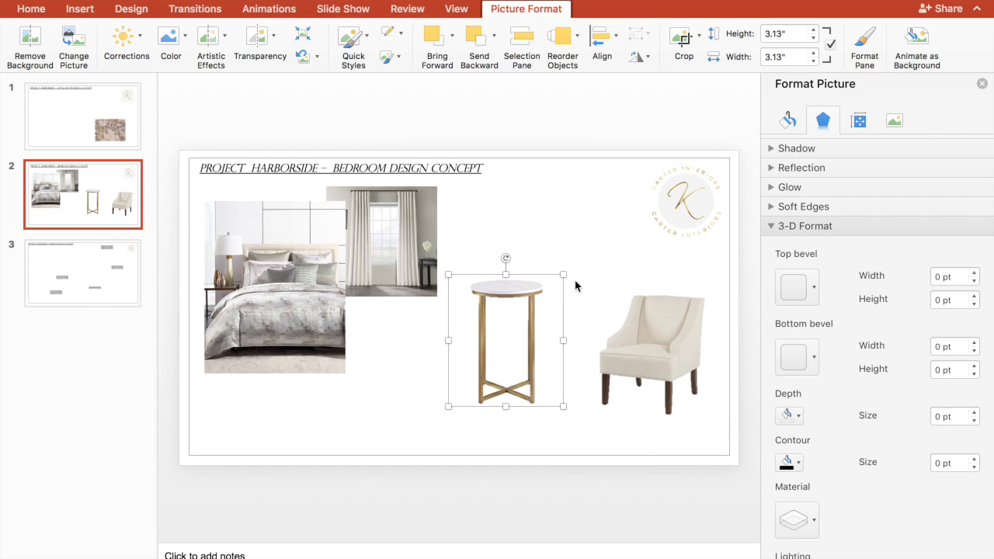
drag(563, 275, 590, 347)
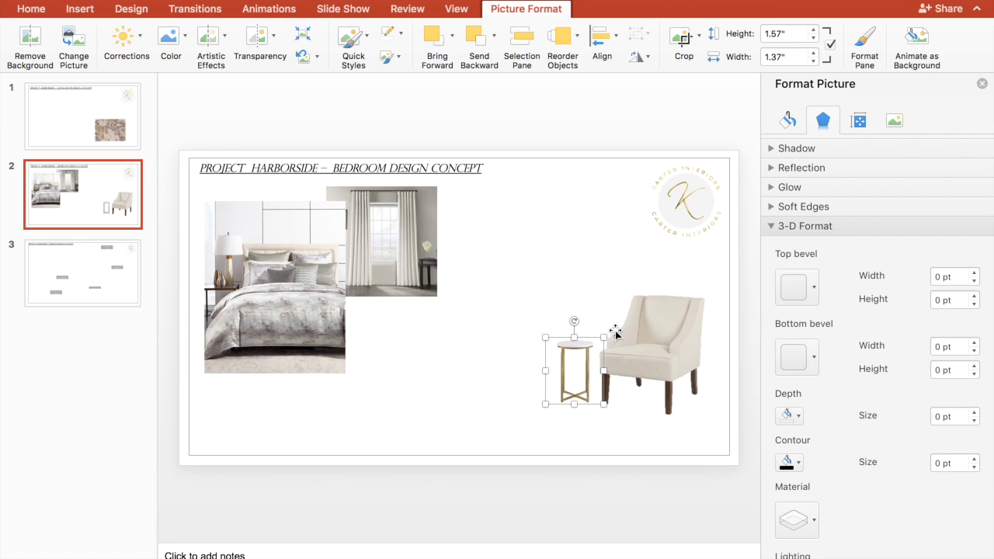
click(637, 368)
drag(586, 419, 570, 427)
drag(566, 355, 549, 357)
drag(594, 330, 575, 345)
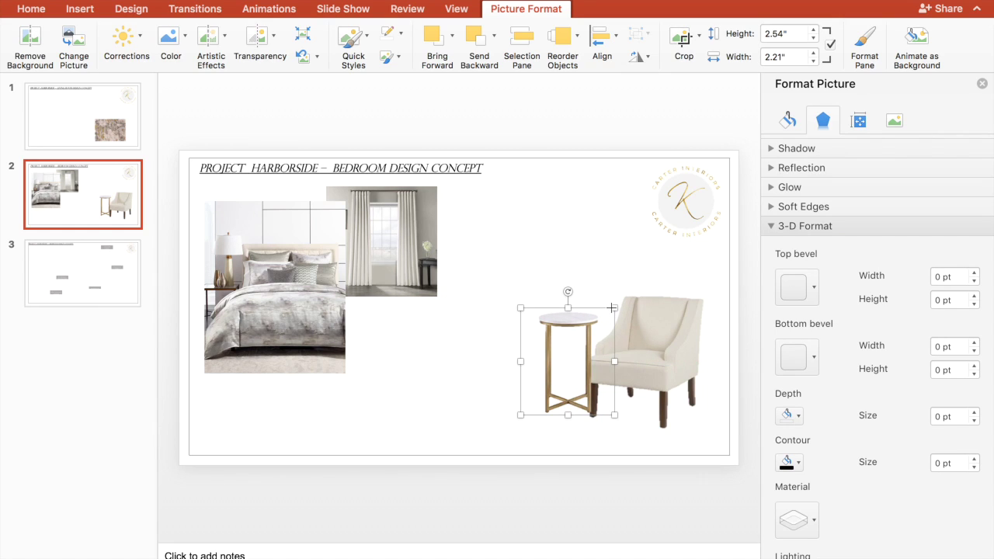
drag(609, 309, 603, 316)
Step: Bring the chair picture to the front and lower the end table so it stands close beside the chair's front leg
click(682, 337)
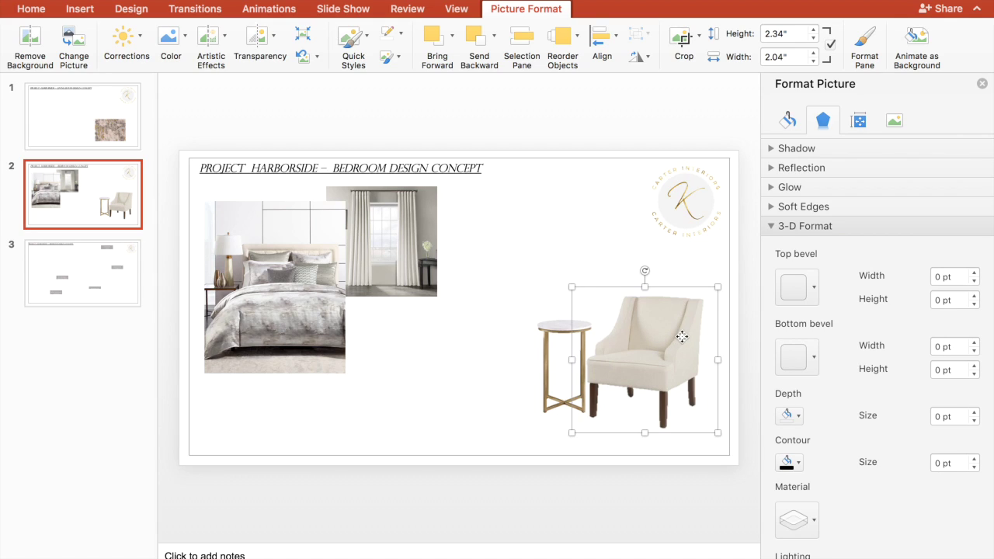
click(452, 43)
click(459, 82)
drag(547, 338, 557, 348)
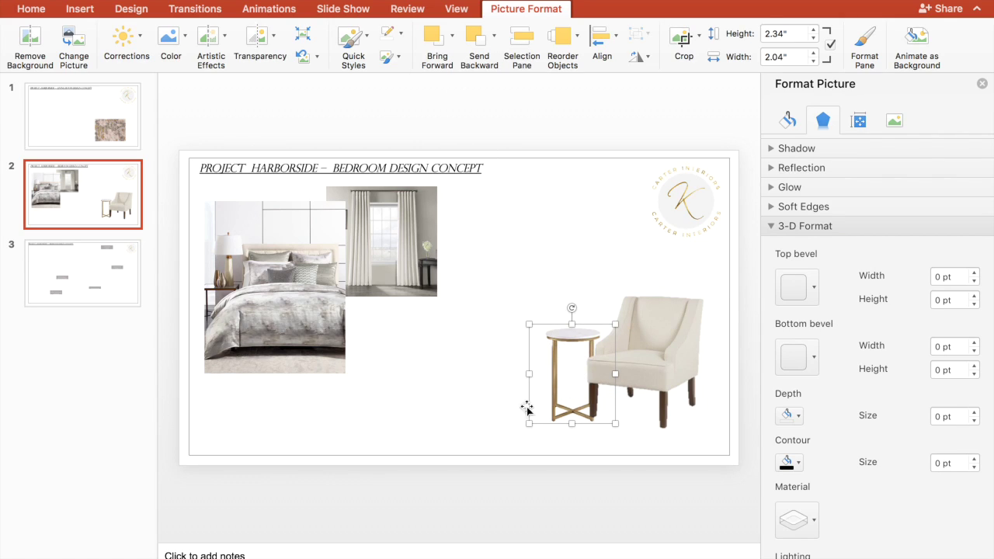
click(573, 356)
drag(574, 355, 552, 336)
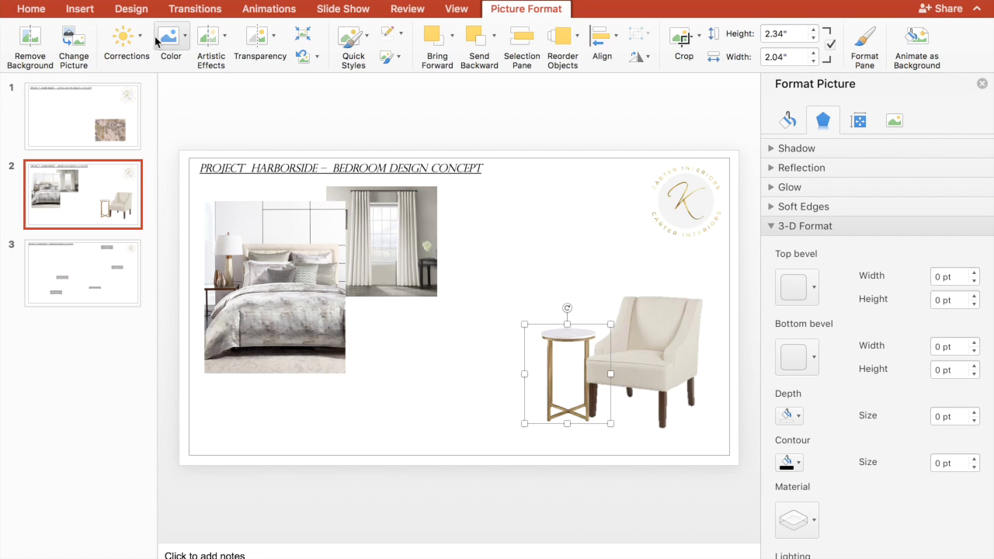
Step: Draw a rectangle about 1.05" high by 1" wide between the curtain picture and the logo on the bedroom slide
click(81, 10)
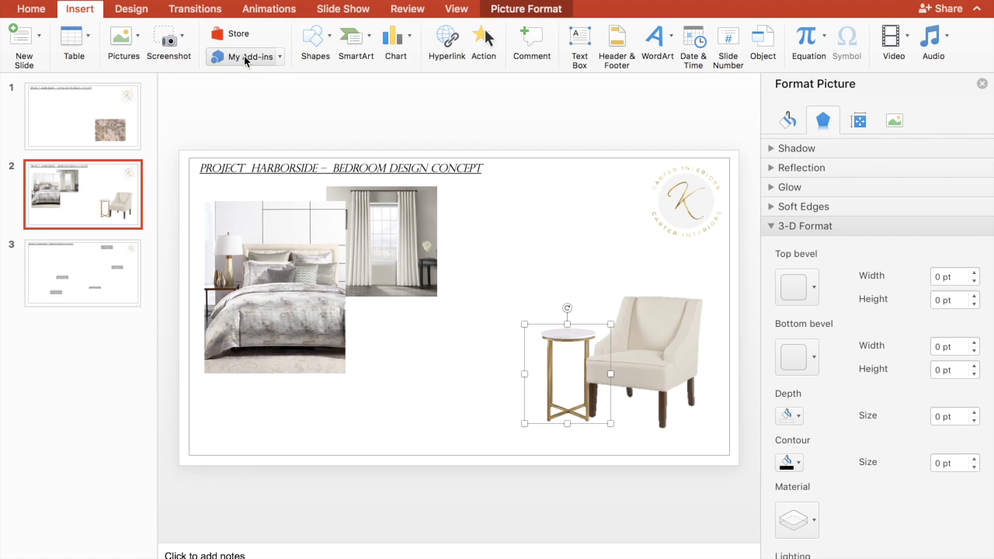
click(313, 45)
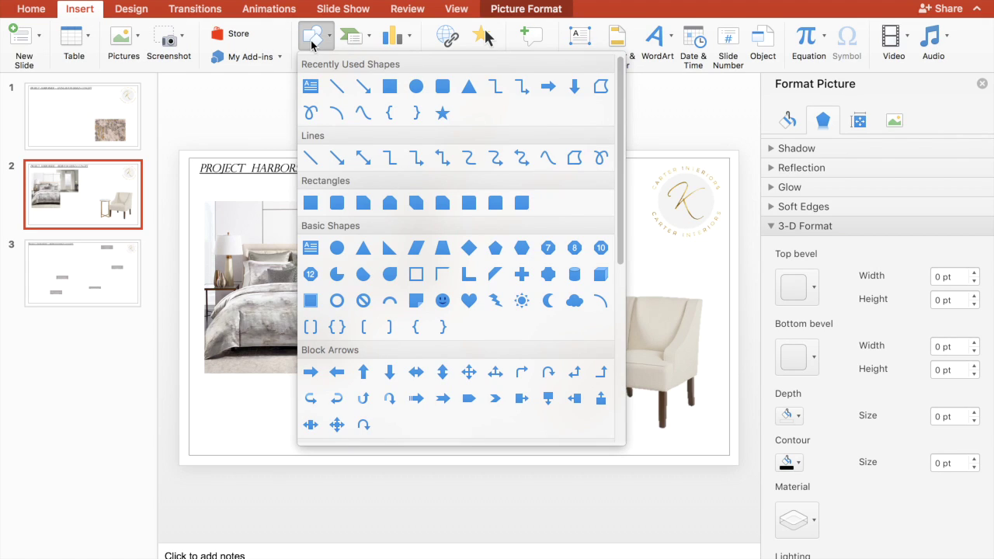
click(389, 87)
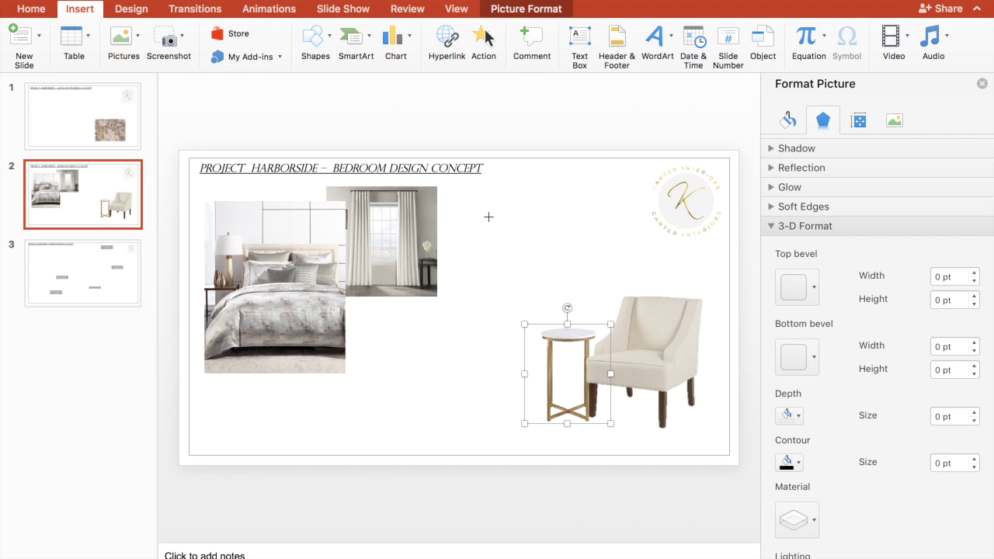
drag(480, 198, 520, 243)
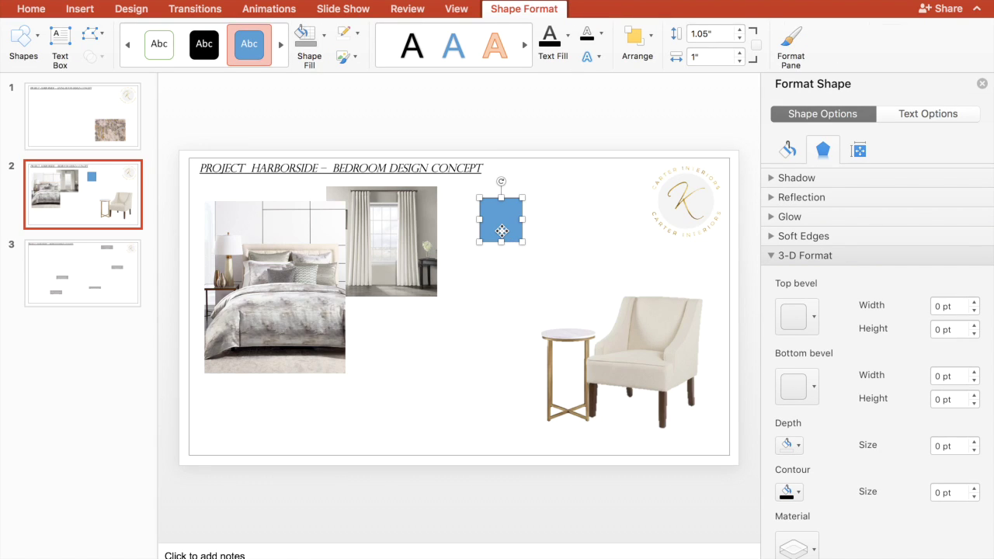
Step: Fill the square with a beige sampled from the seat of the accent chair using the color eyedropper
click(324, 35)
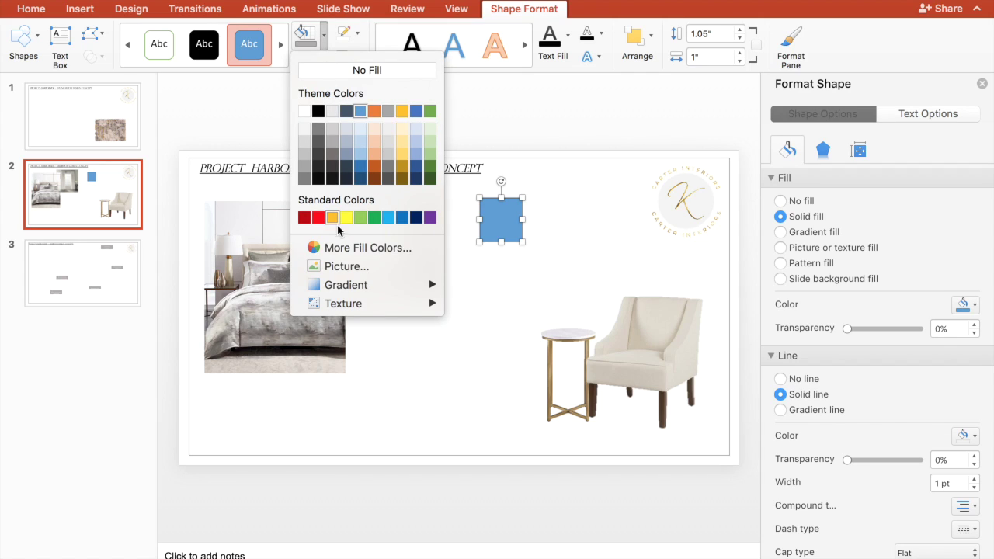
click(344, 248)
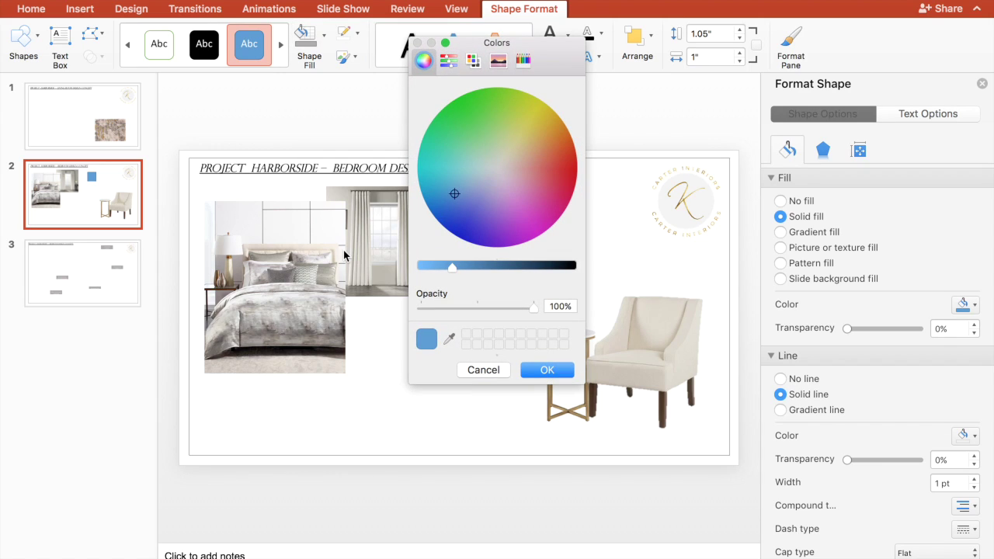
click(450, 340)
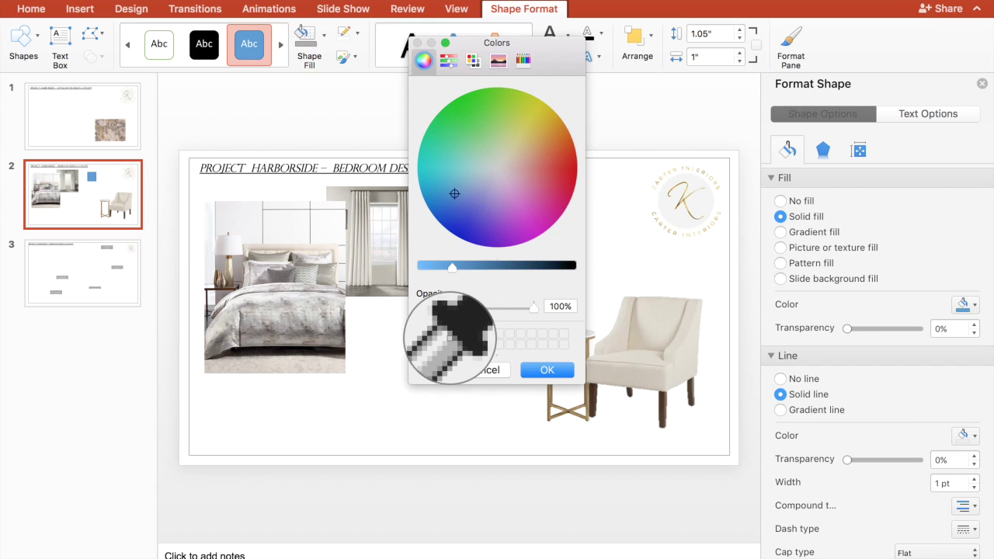
click(649, 345)
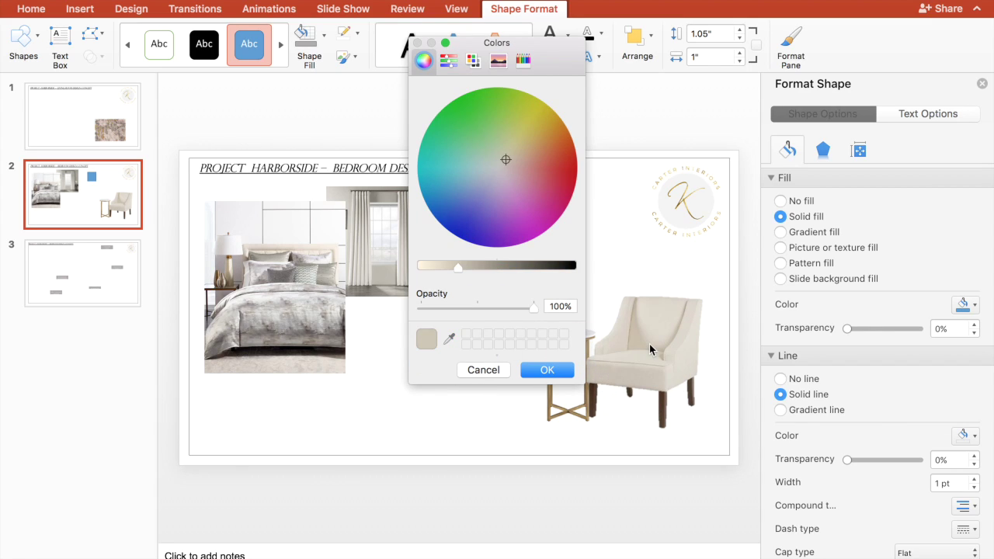
click(567, 374)
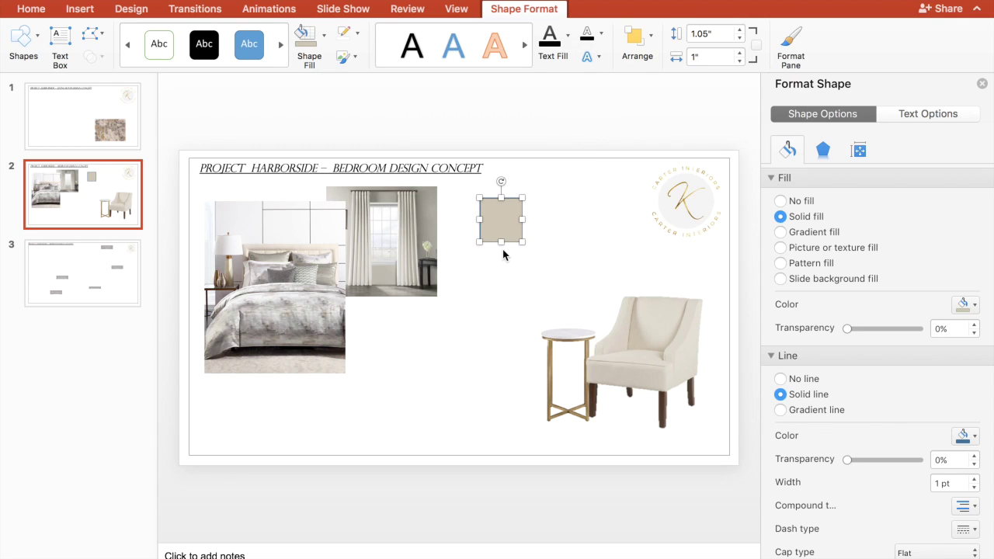
Step: Clear the square's fill and reapply the sampled beige from the recent colors
click(324, 45)
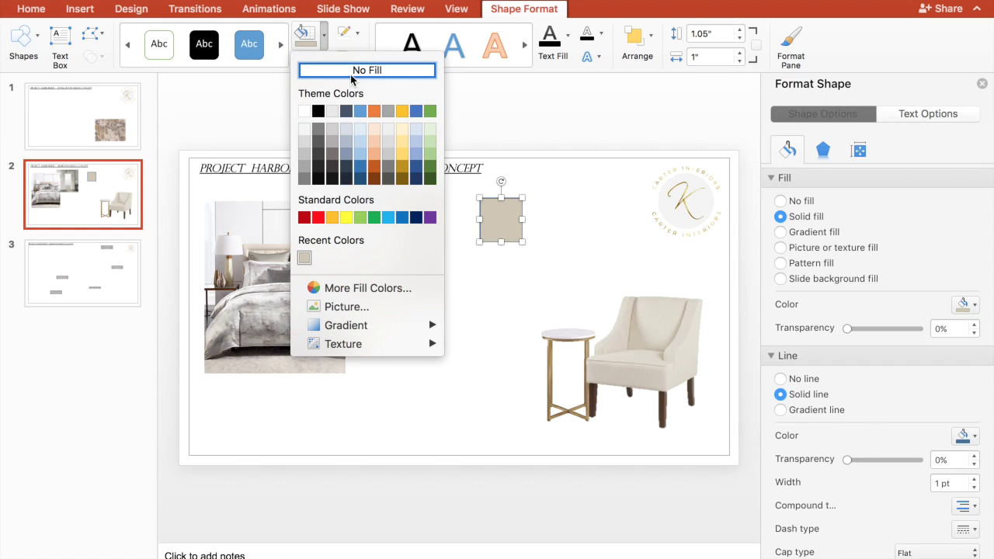
click(365, 71)
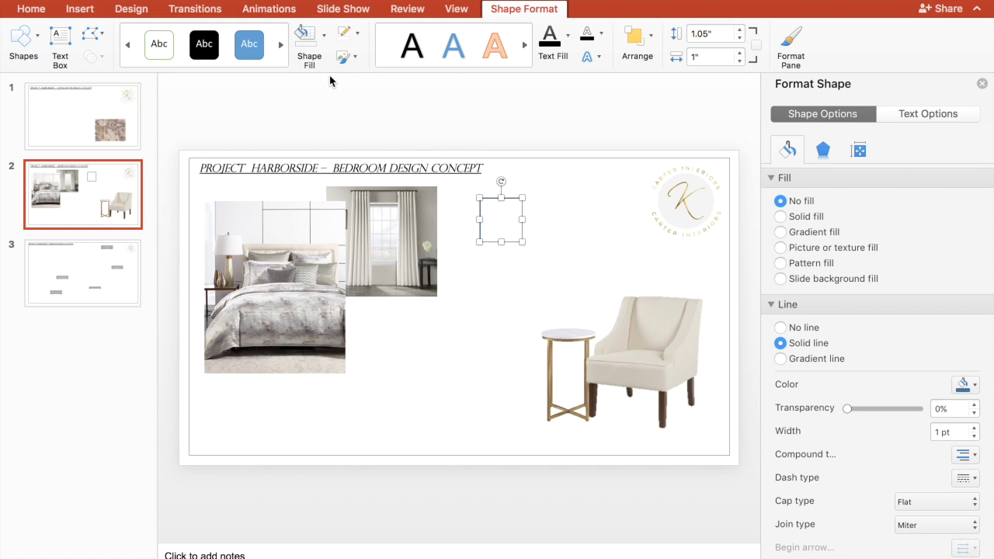
click(324, 45)
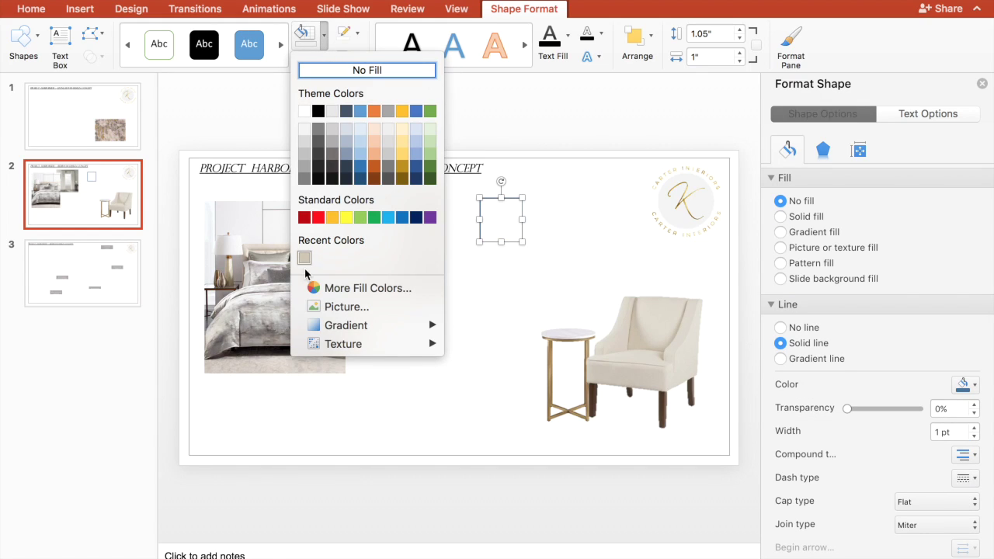
click(303, 258)
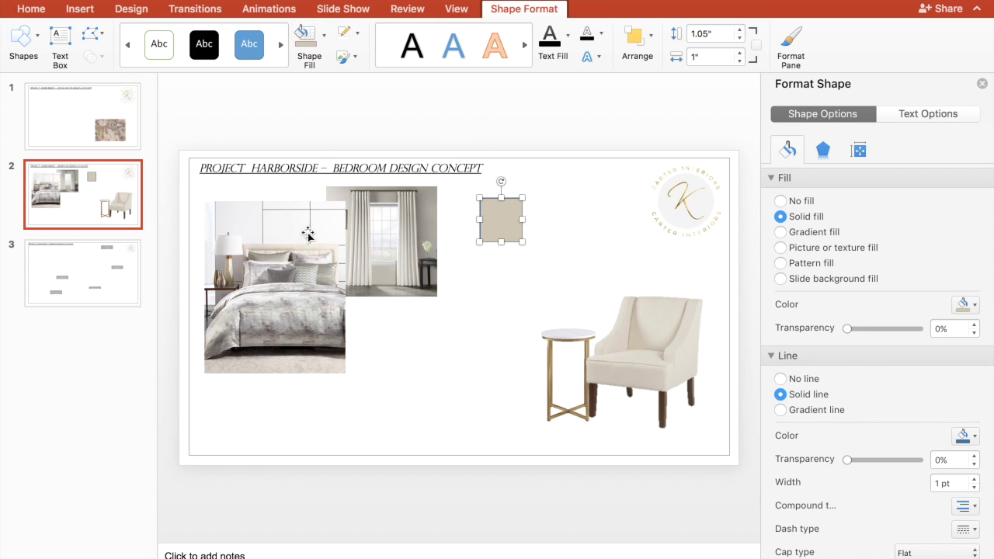
Step: Remove the outline from the beige square
click(360, 35)
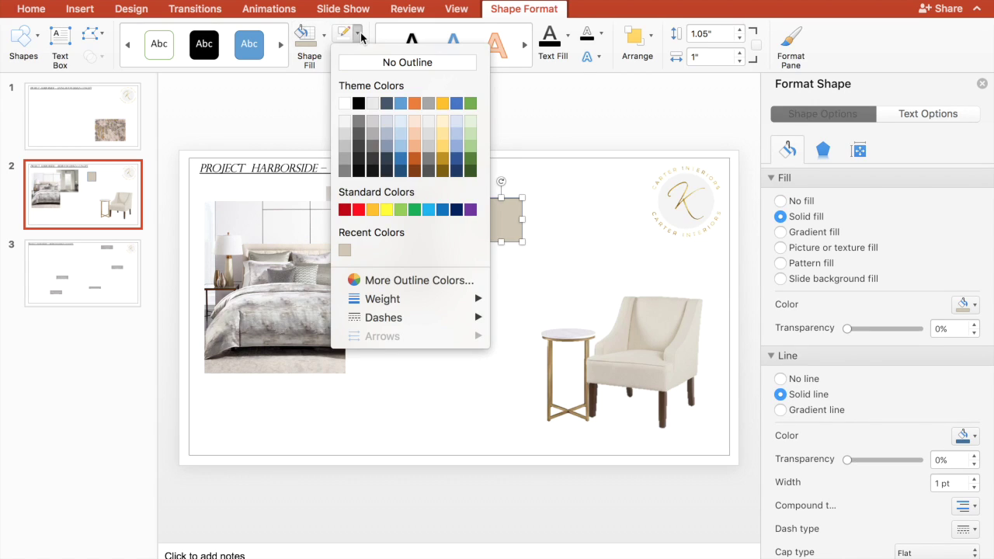
click(390, 62)
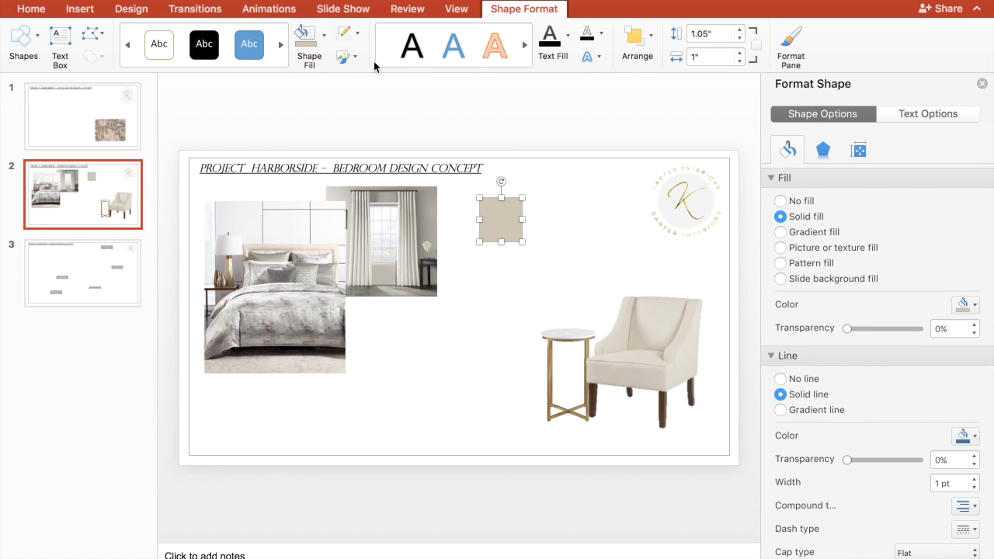
click(569, 249)
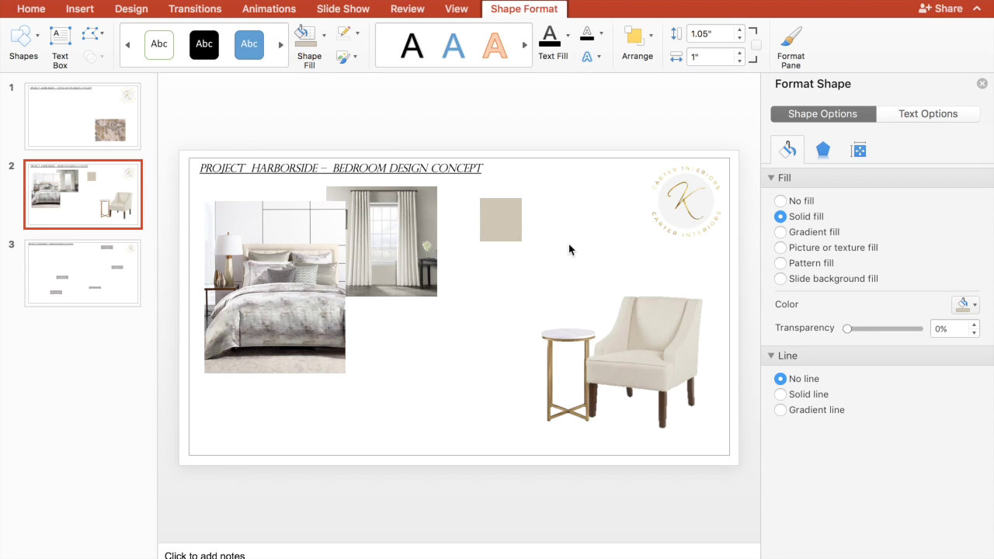
Step: Duplicate the beige square and place the copy directly below the original, aligned with its edges
click(513, 226)
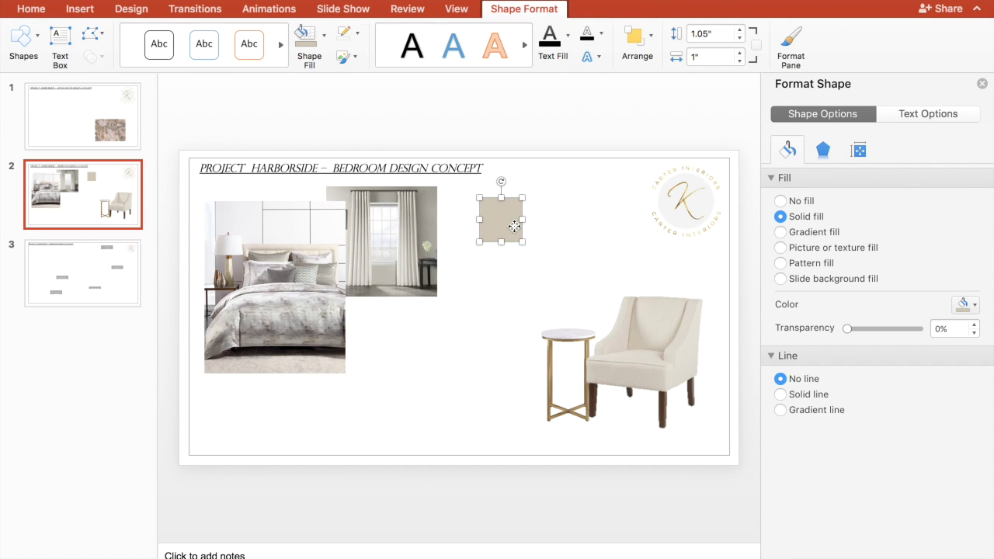
click(506, 267)
click(505, 225)
key(super+c)
key(super+v)
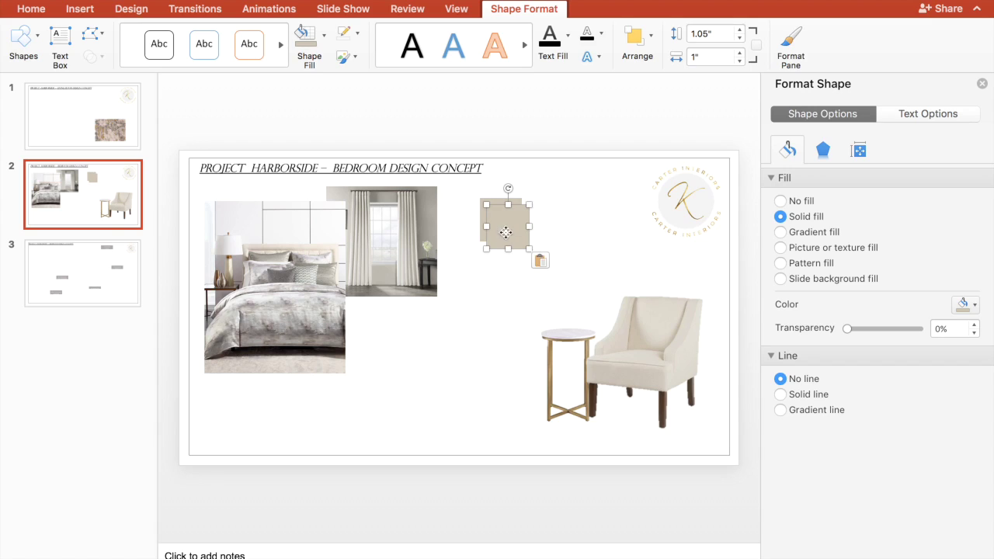
drag(505, 233, 498, 264)
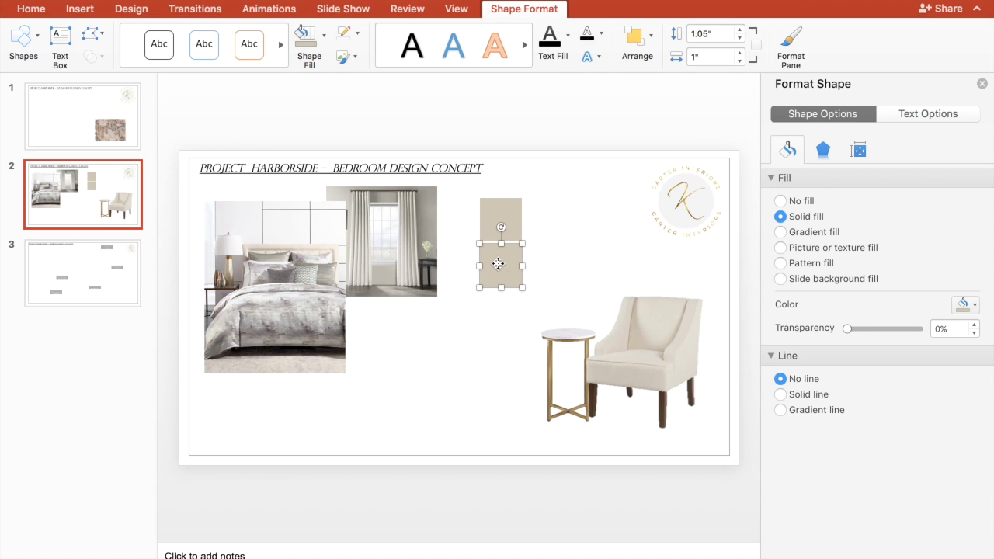
Step: Paste another copy of the beige square and align it below the second one to complete a three-swatch column
right_click(499, 260)
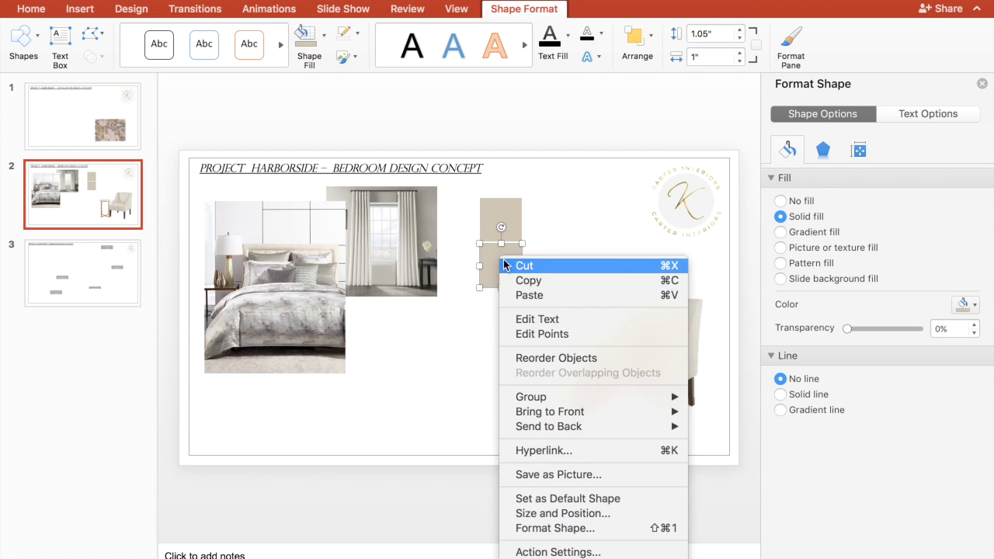
click(528, 280)
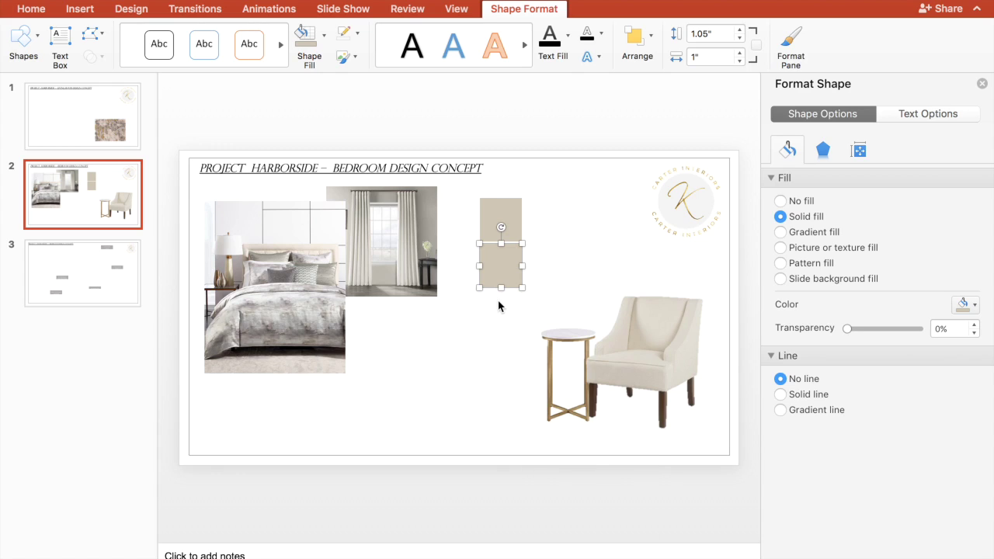
right_click(499, 306)
click(518, 336)
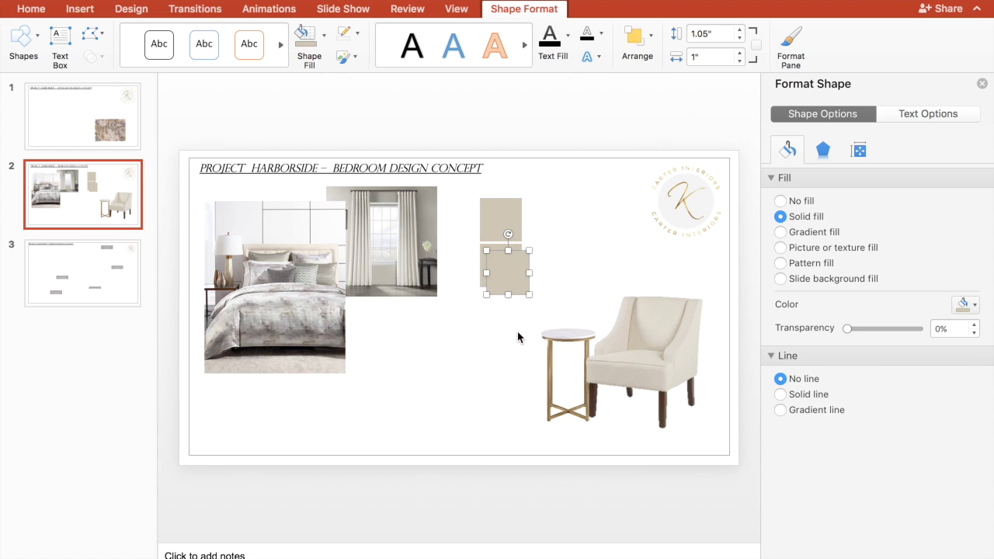
drag(508, 251, 507, 278)
key(super+z)
drag(507, 268, 500, 309)
Step: Fill the middle swatch with a gray sampled from the patterned bedding, and select the bottom swatch
click(510, 254)
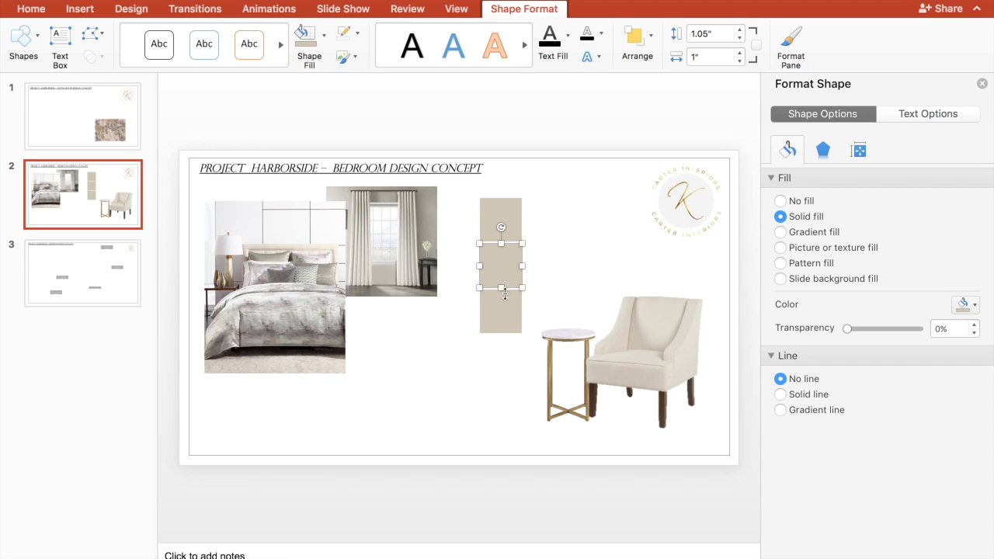
click(325, 44)
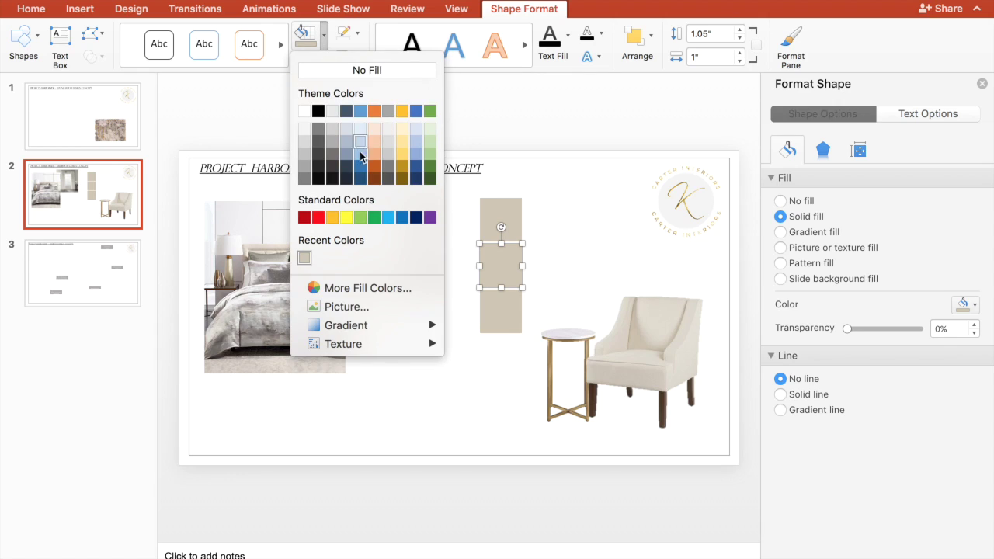
click(349, 287)
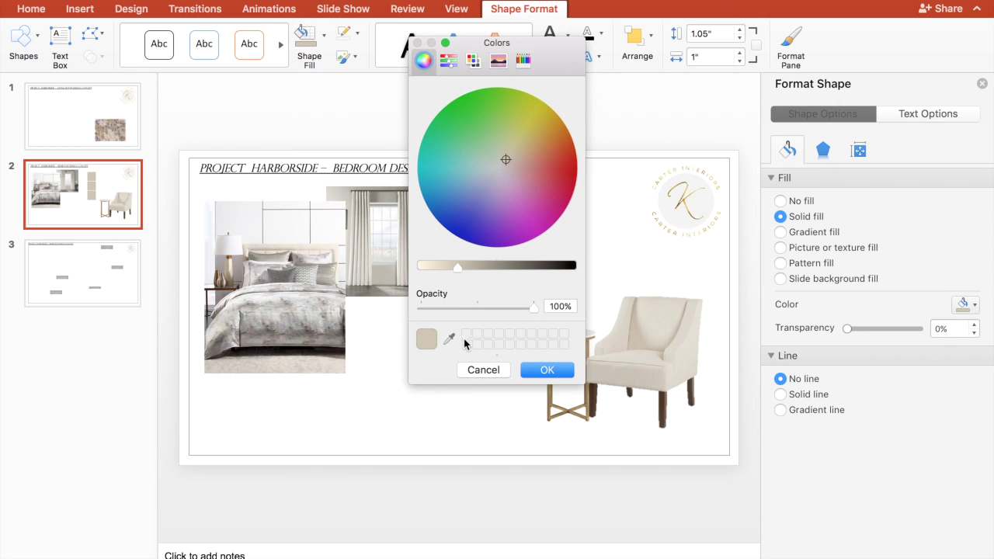
click(449, 337)
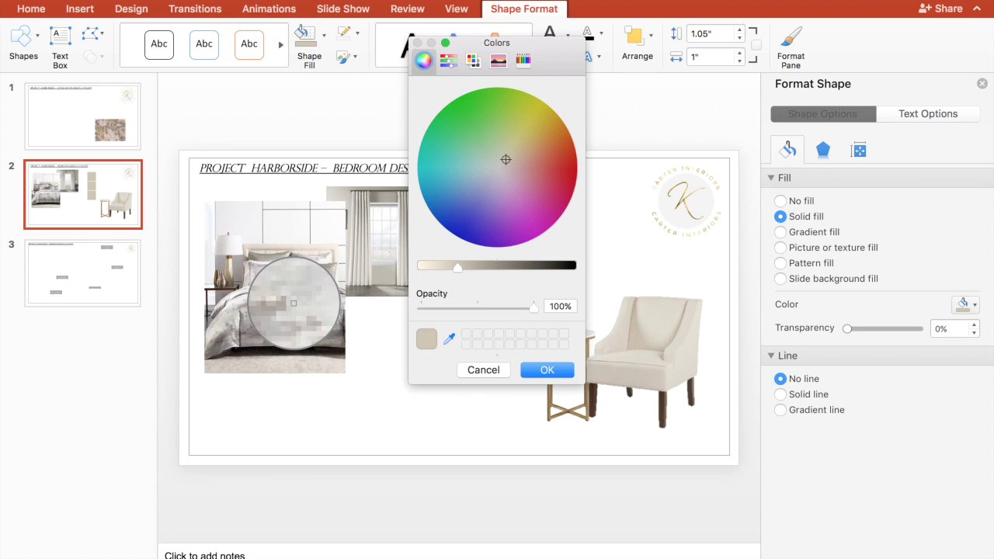
click(292, 308)
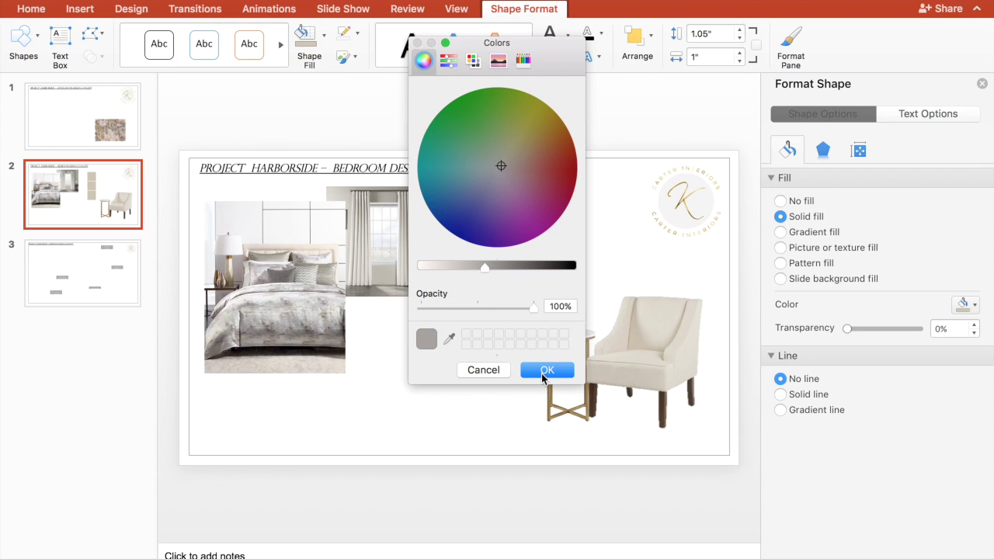
click(547, 371)
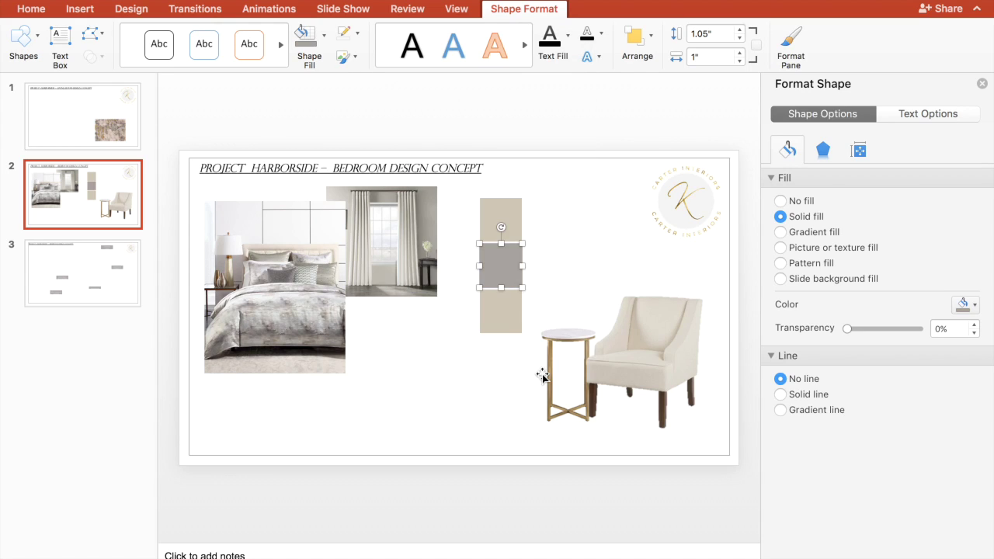
click(505, 324)
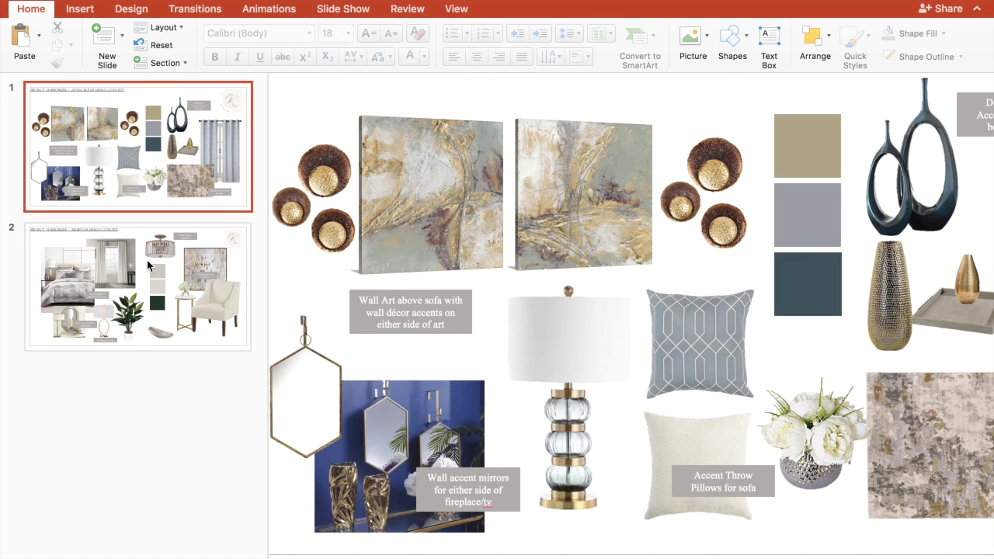
Step: On the finished deck's bedroom slide, nudge the dark green swatch up and the gray swatch slightly down to even the palette's spacing
scroll(444, 248, down, 3)
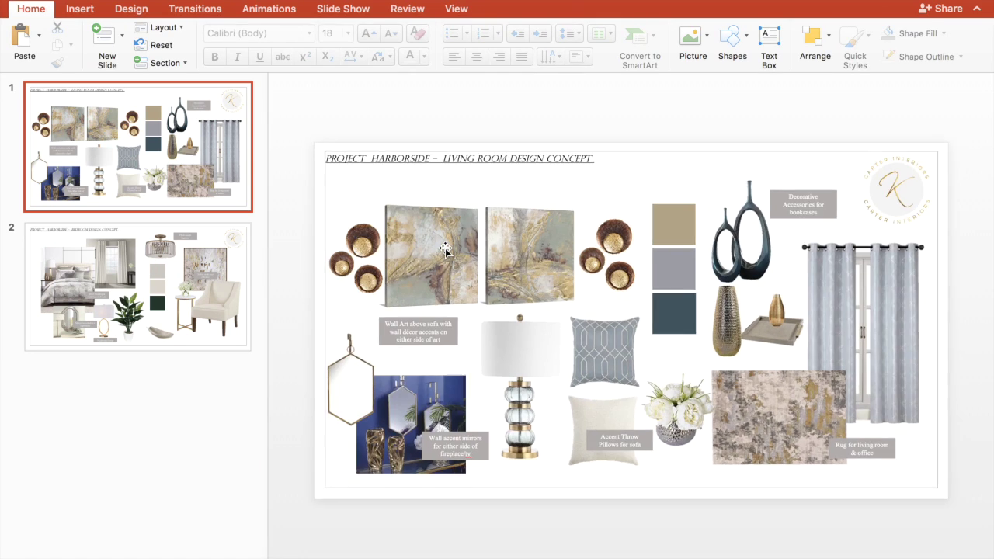
scroll(444, 248, up, 2)
scroll(445, 248, down, 1)
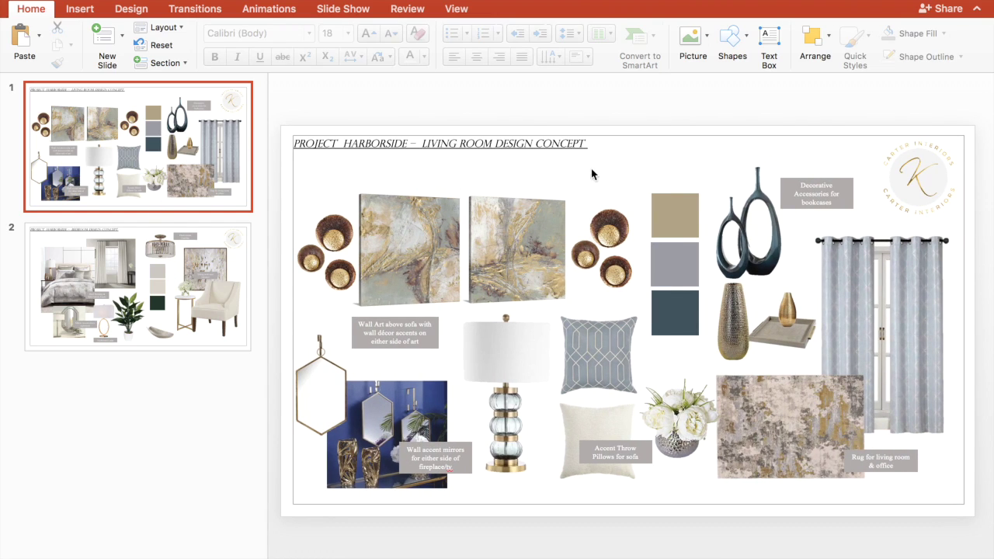
click(82, 302)
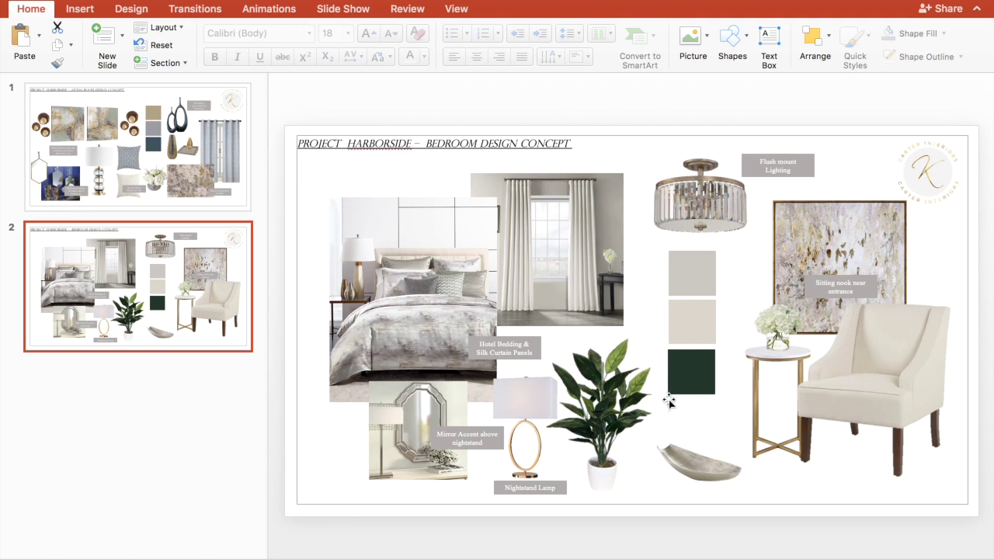
click(697, 387)
drag(696, 387, 699, 385)
click(699, 420)
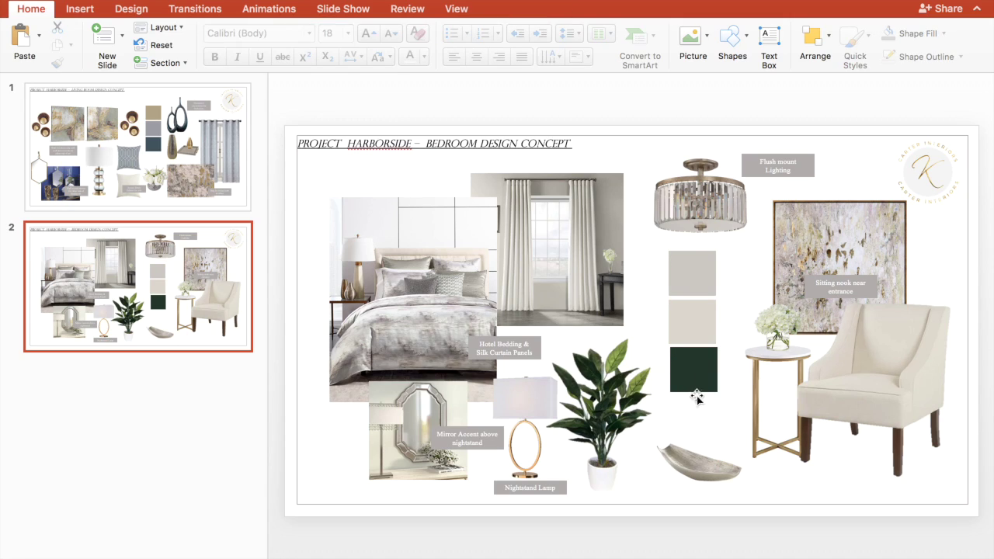
drag(697, 398, 693, 385)
click(706, 421)
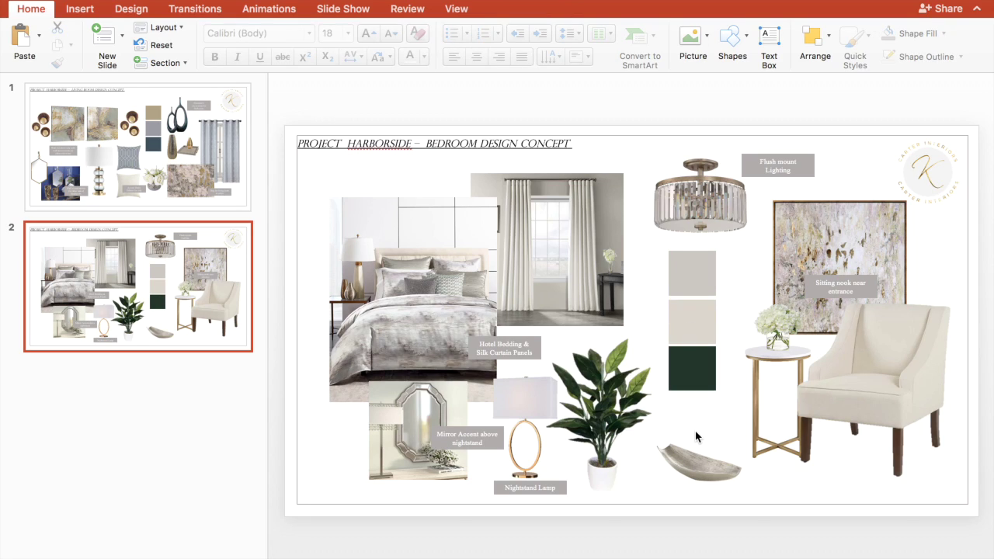
drag(691, 290, 691, 289)
click(716, 417)
Step: Delete the "Nightstand Lamp" label and draw an empty text box, about 1.22" wide and 0.4" high, in its place below the lamp
click(551, 486)
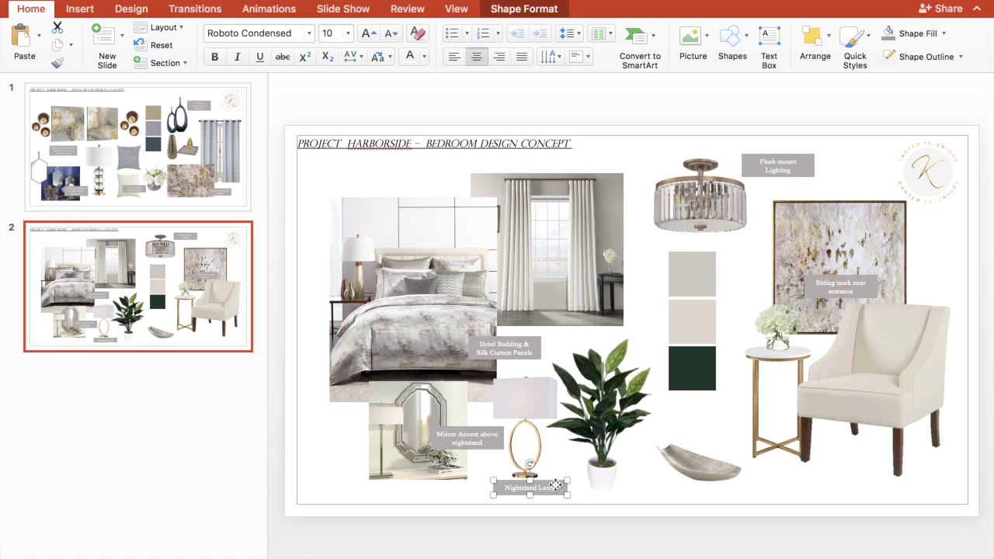
key(Delete)
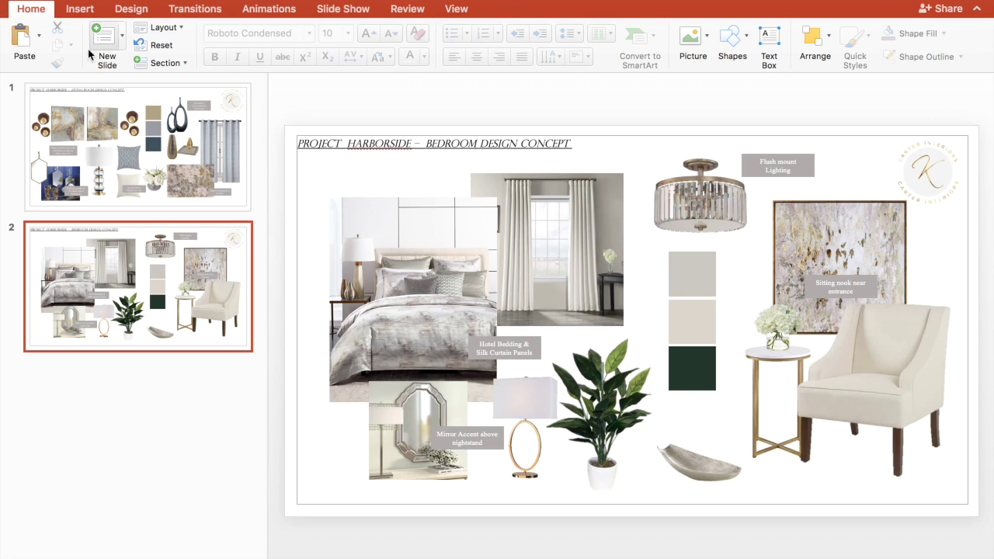
click(81, 11)
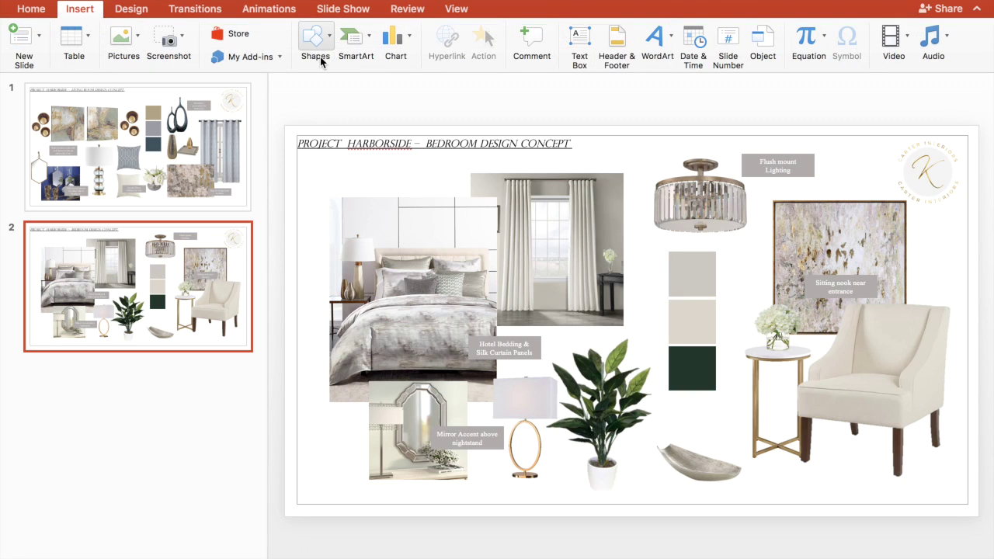
click(577, 47)
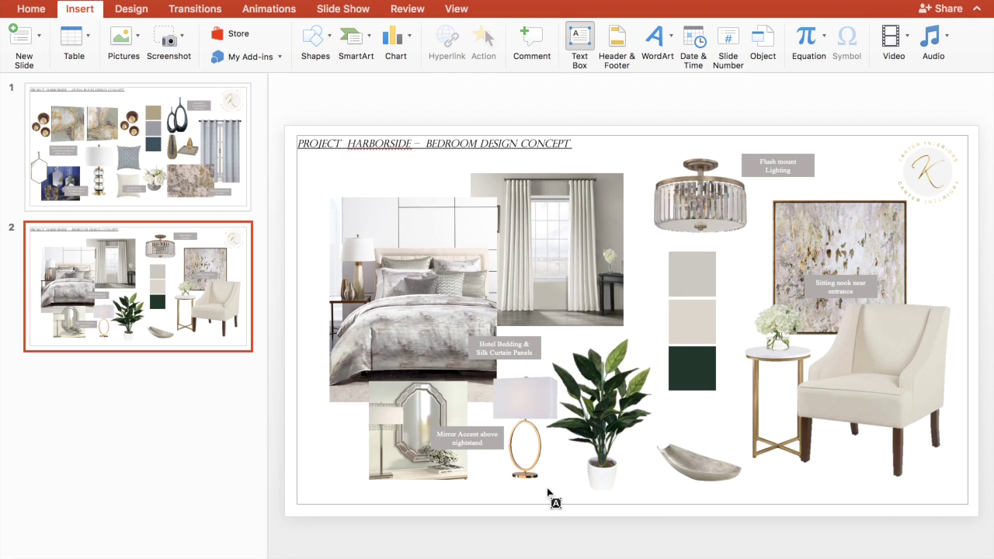
drag(497, 483, 562, 501)
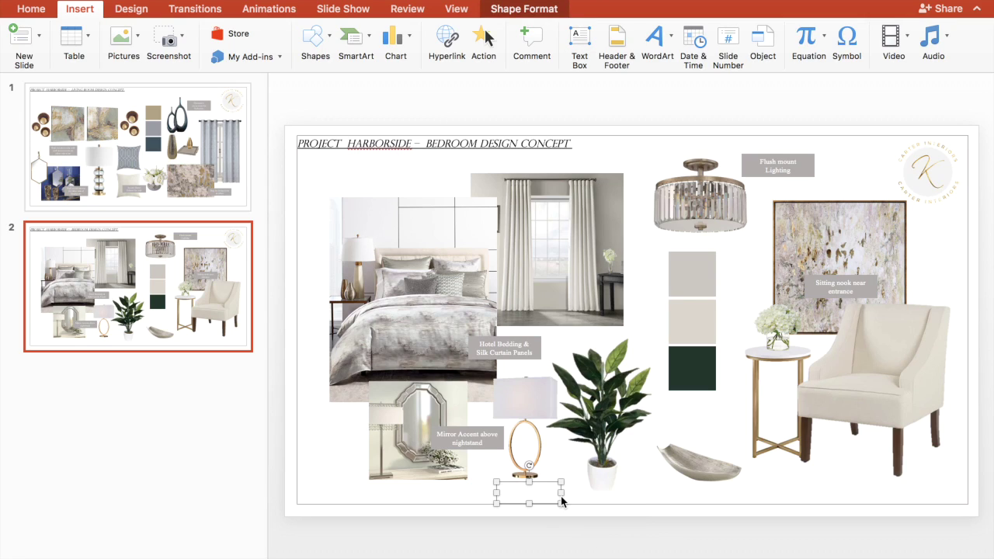
key(Escape)
Step: Fill the empty text box below the nightstand lamp with solid gray
click(118, 9)
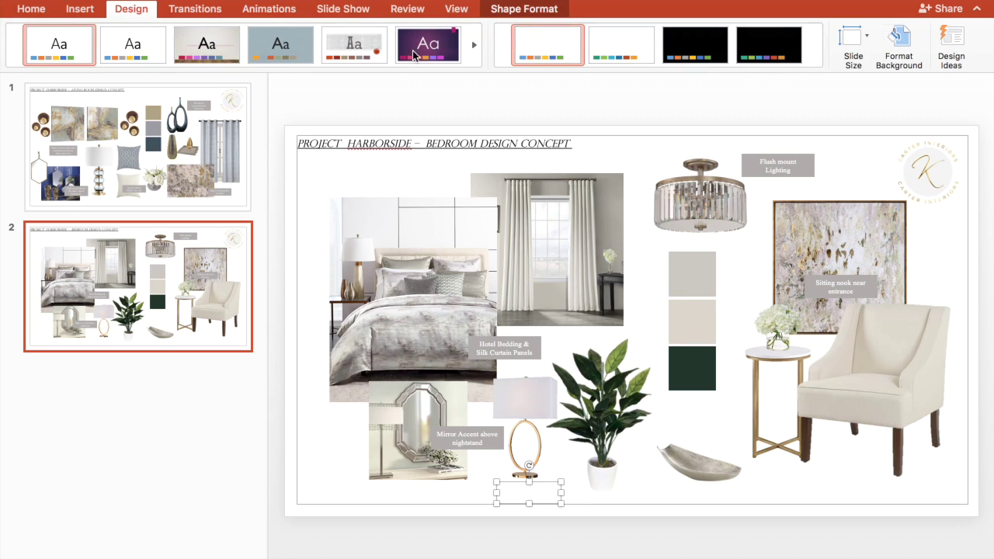
click(509, 11)
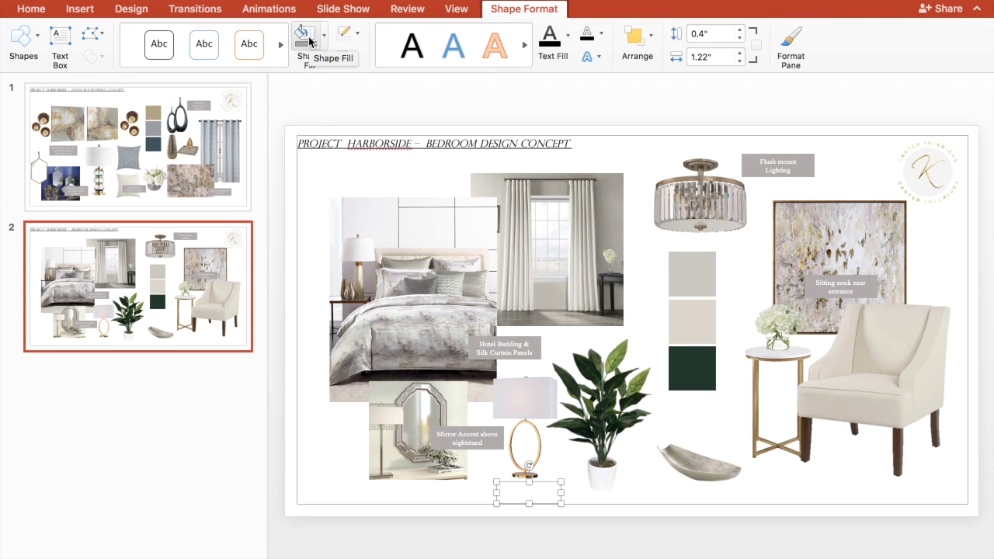
click(310, 40)
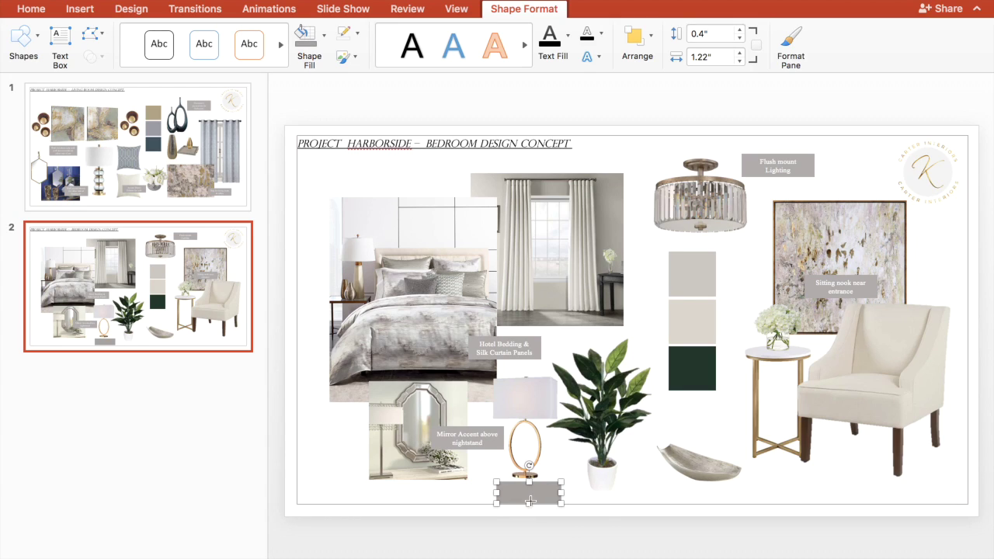
drag(530, 501, 532, 497)
drag(528, 503, 528, 502)
click(33, 11)
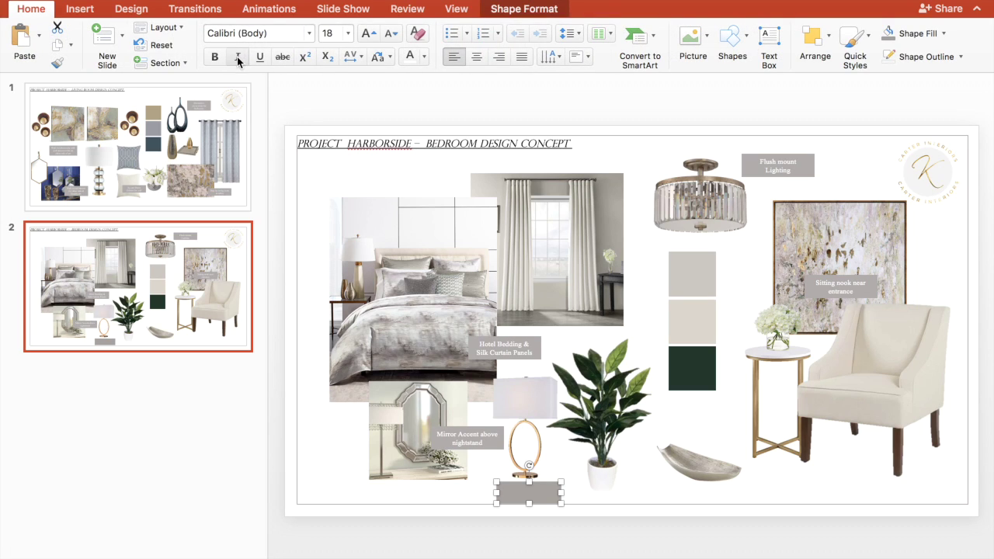
double_click(528, 491)
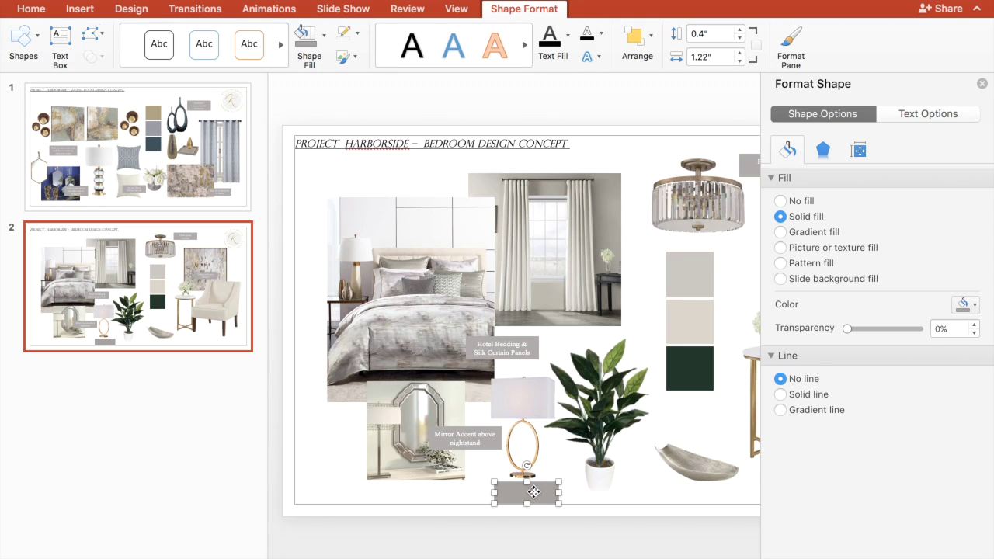
text(sfsdf)
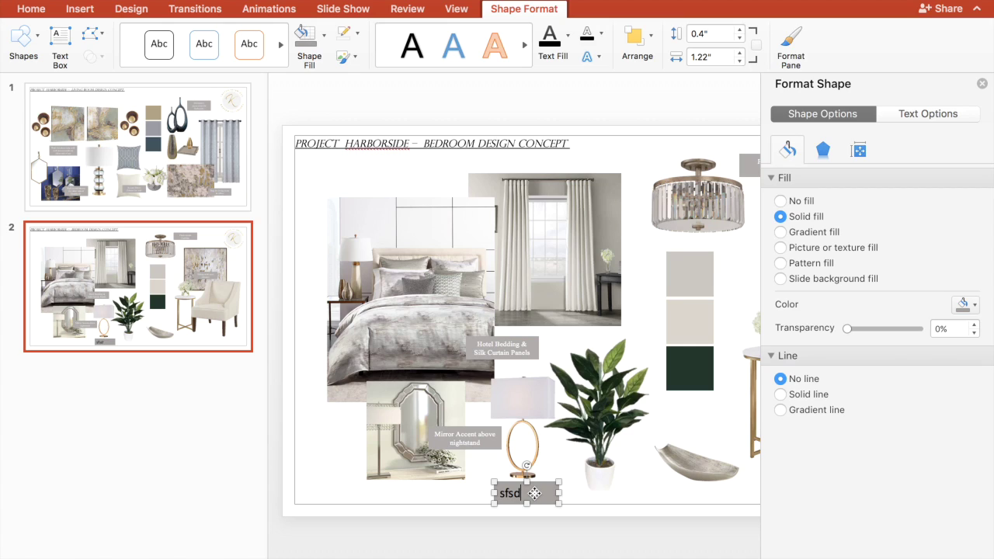
key(BackSpace)
key(BackSpace)
key(BackSpace)
key(BackSpace)
click(637, 458)
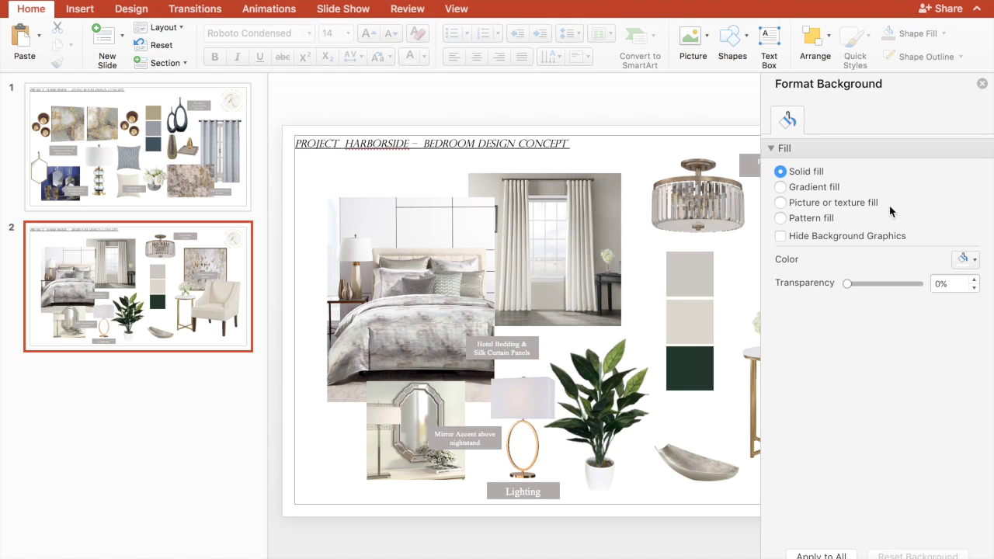
click(982, 86)
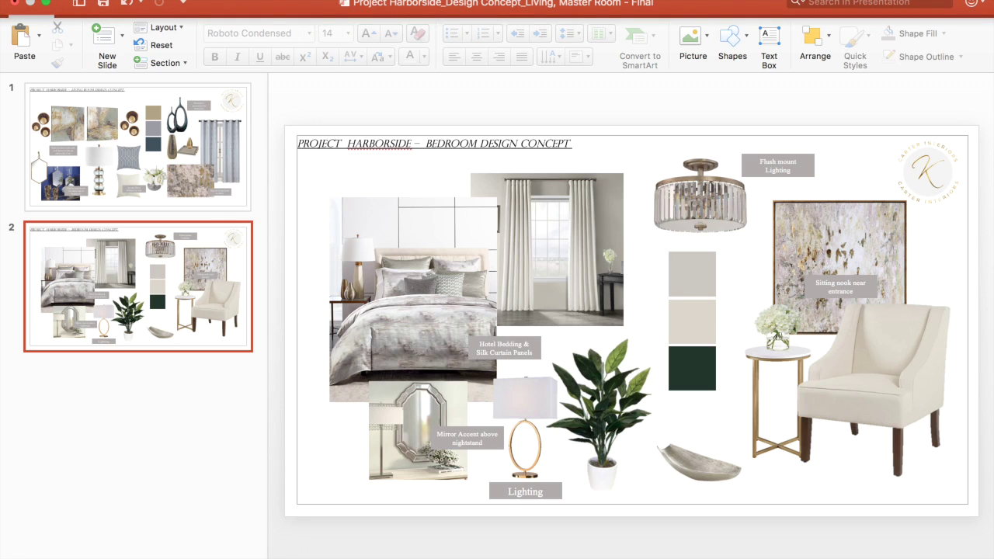
Step: Save a copy of the deck as a PDF named "Project Harborside_Design Concept_Living, Master Room - Final"
click(123, 1)
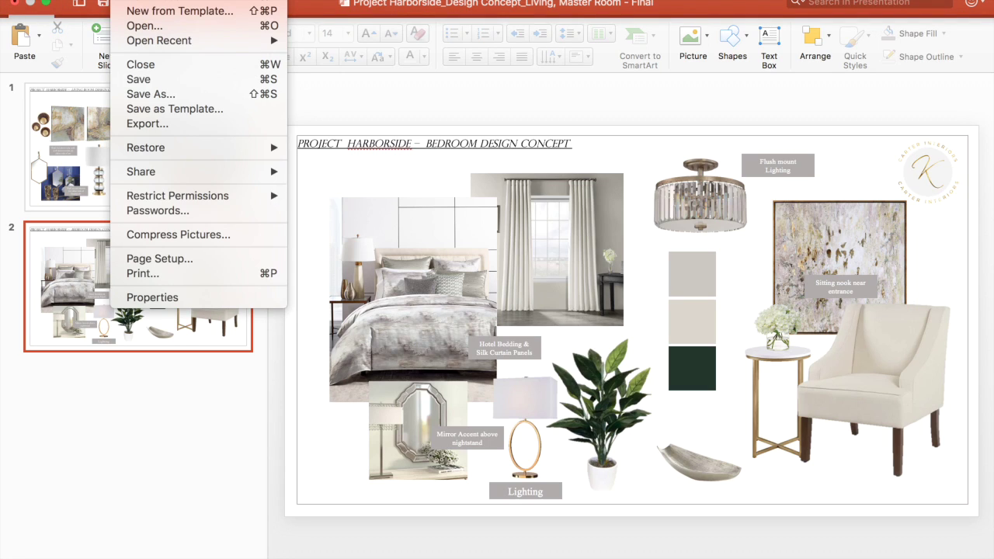
click(158, 94)
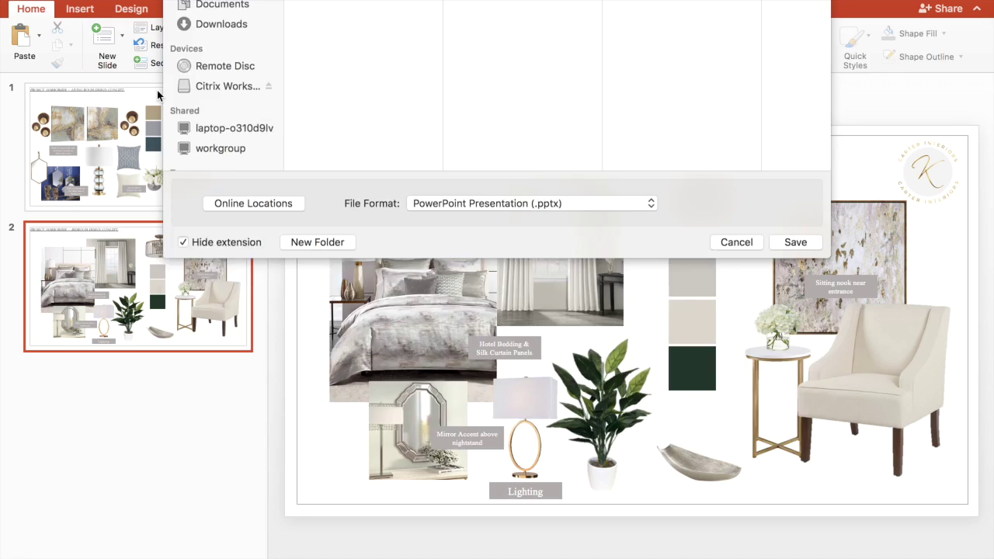
key(Return)
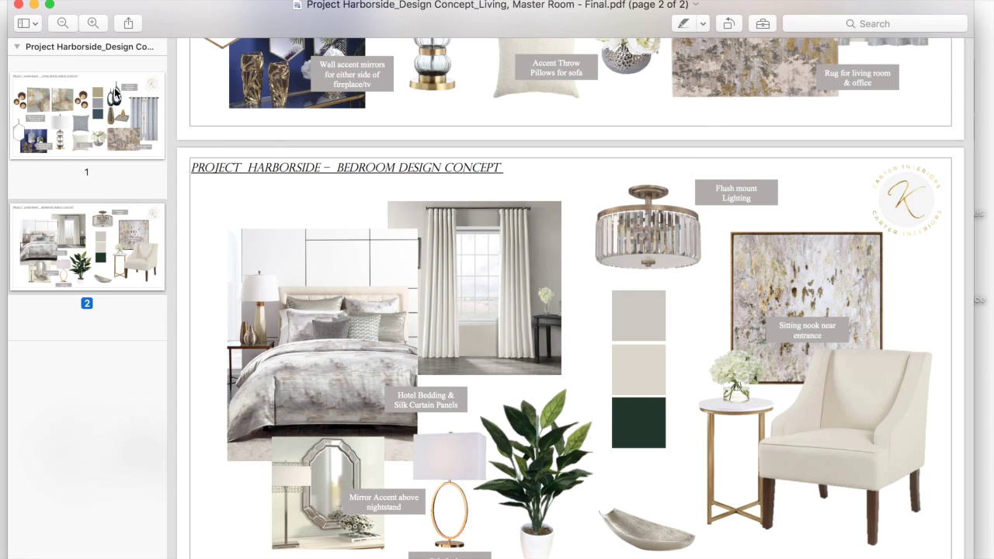
Step: Switch to Preview and review the living room and bedroom concept boards on both pages of the PDF
click(114, 88)
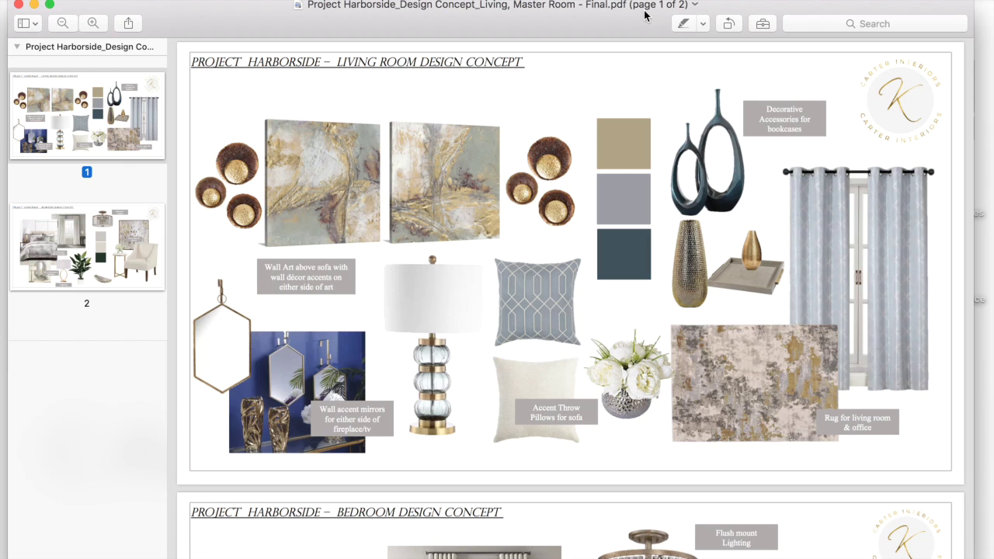
click(75, 237)
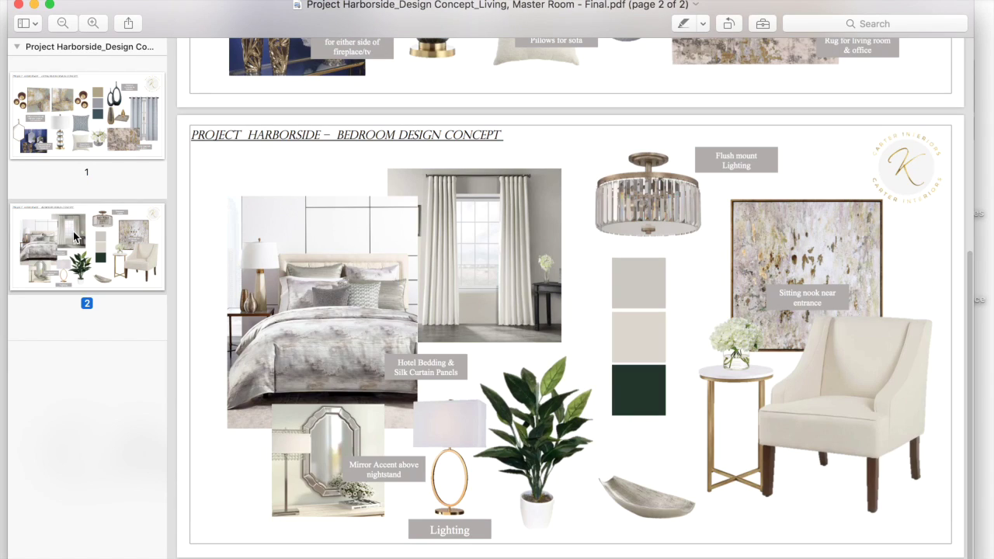
click(49, 6)
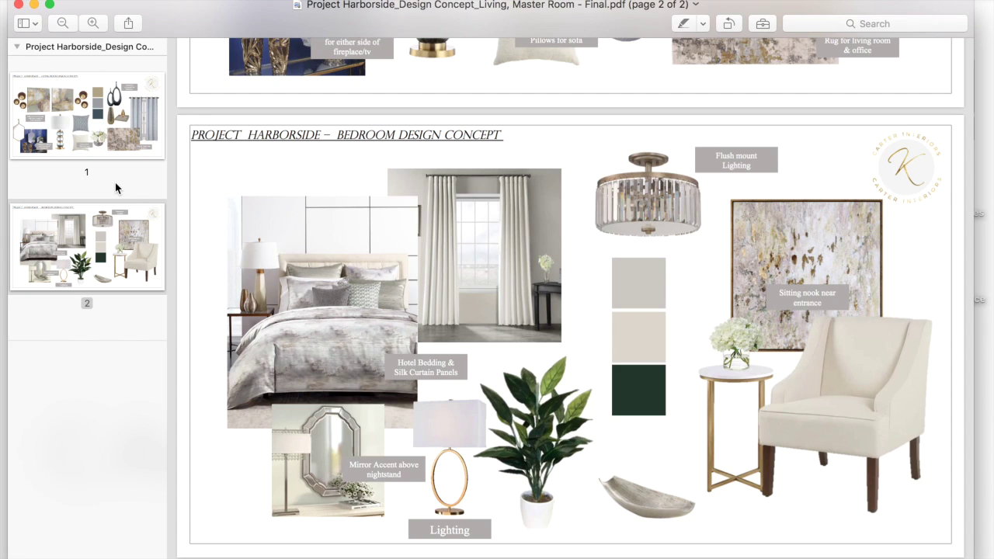
scroll(404, 280, up, 5)
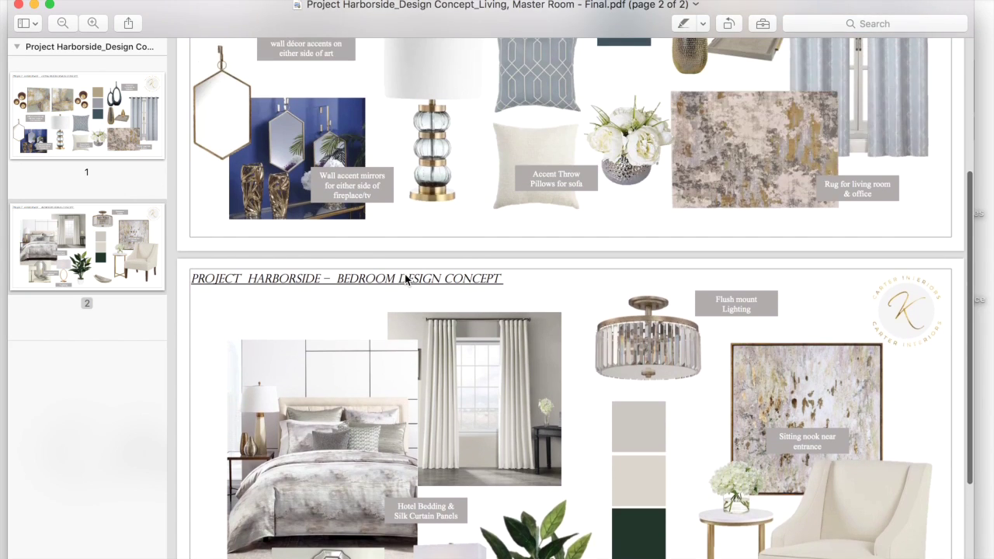
scroll(404, 279, up, 2)
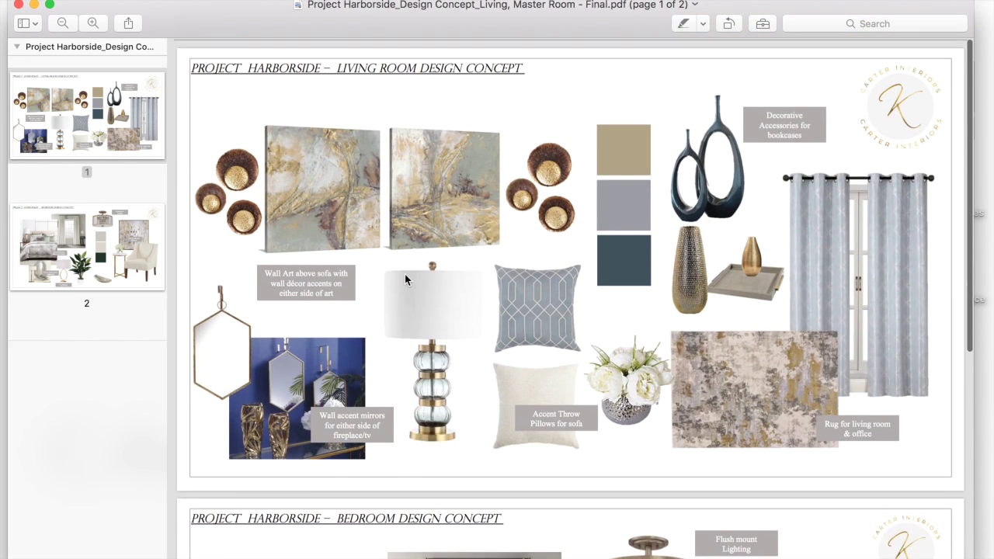
scroll(404, 275, down, 7)
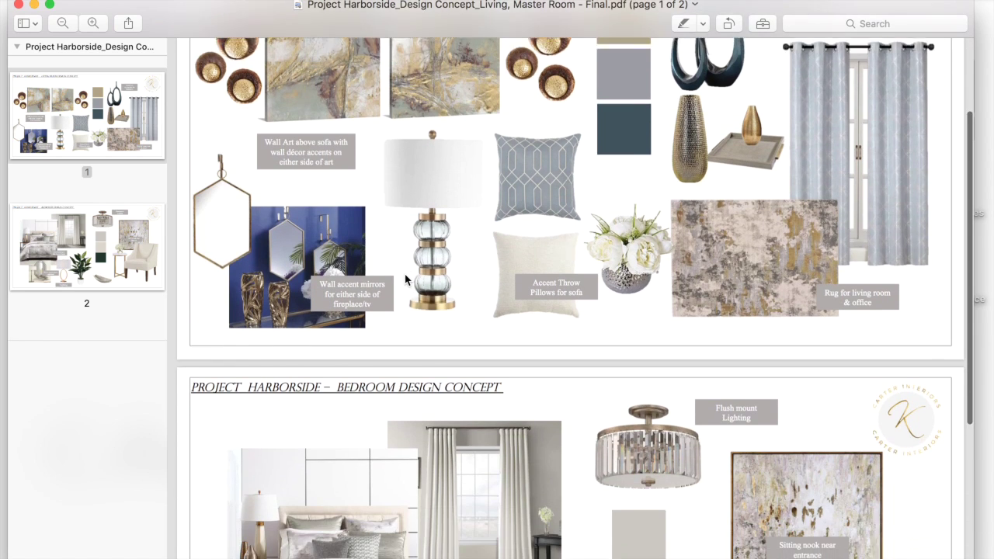
scroll(405, 274, down, 2)
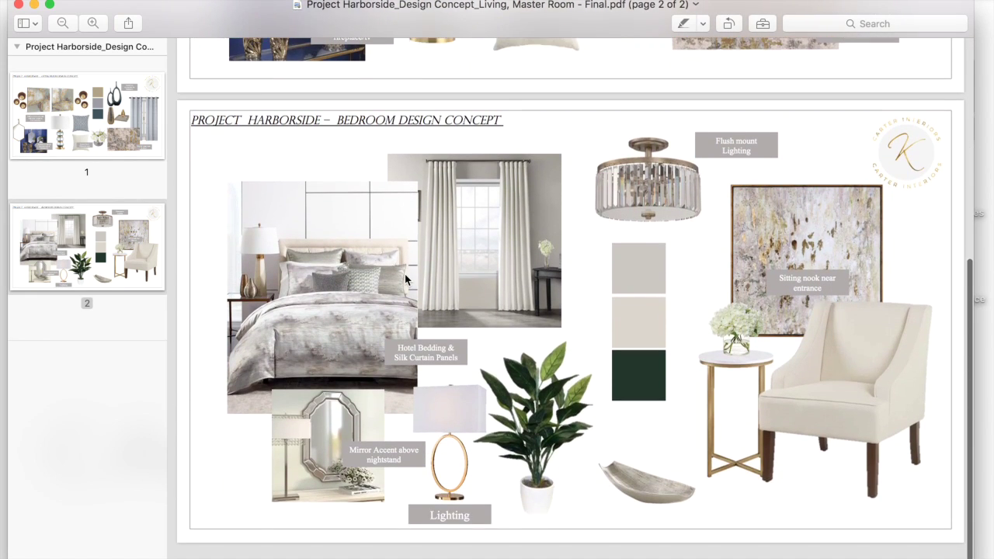